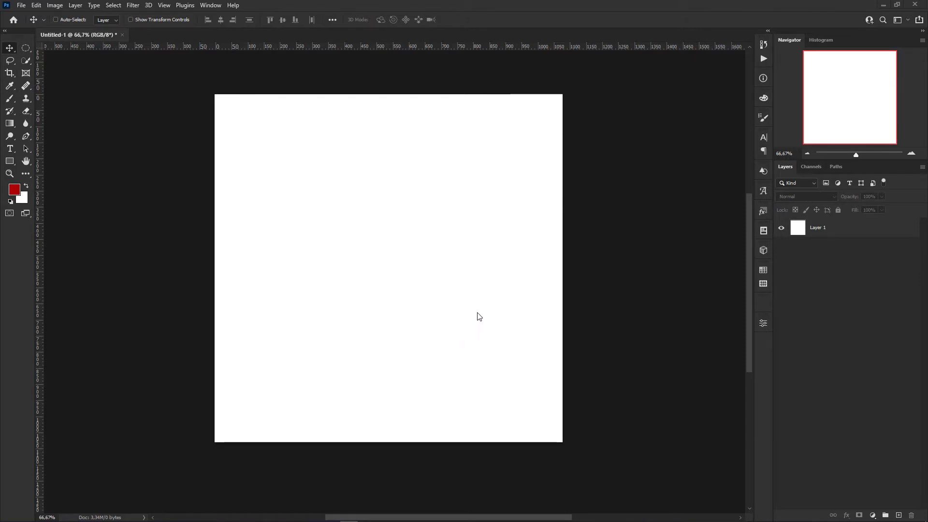
Step: Choose the Ellipse Tool and set its drawing mode to Pixels
click(10, 162)
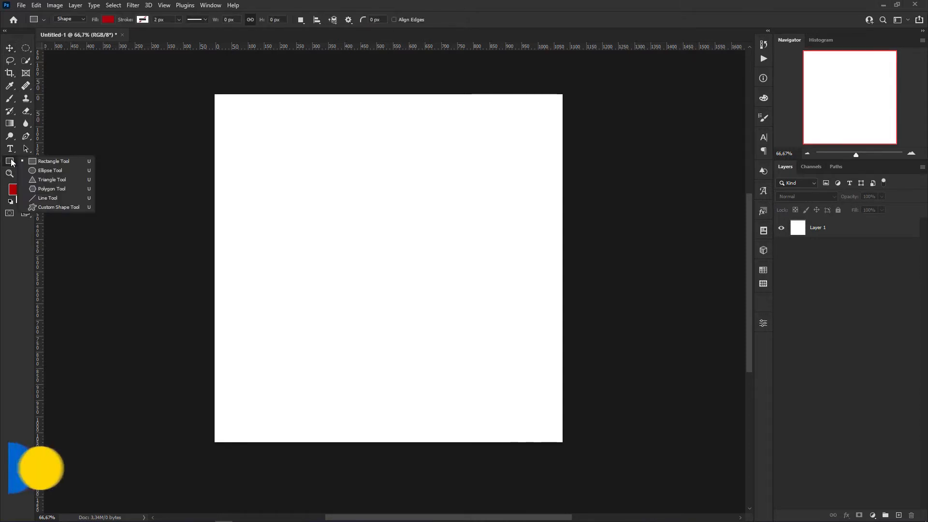
click(59, 172)
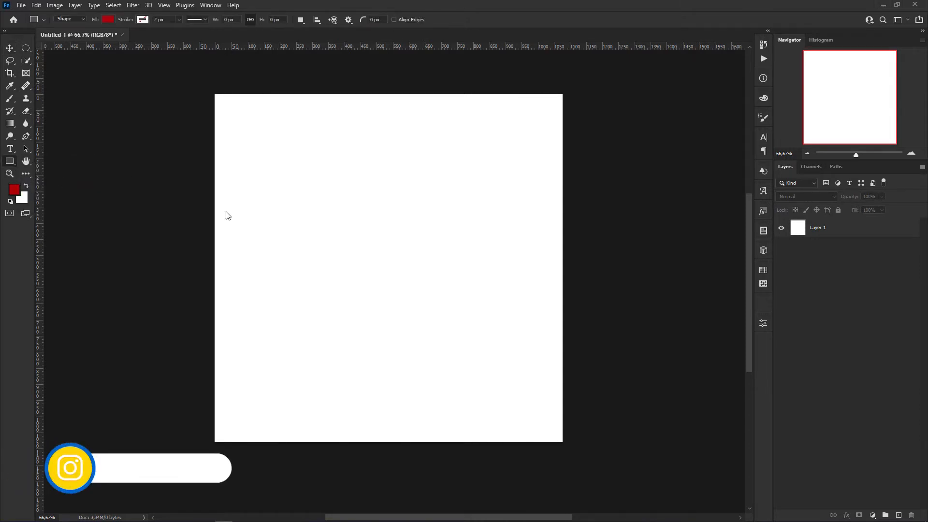
click(72, 19)
click(68, 34)
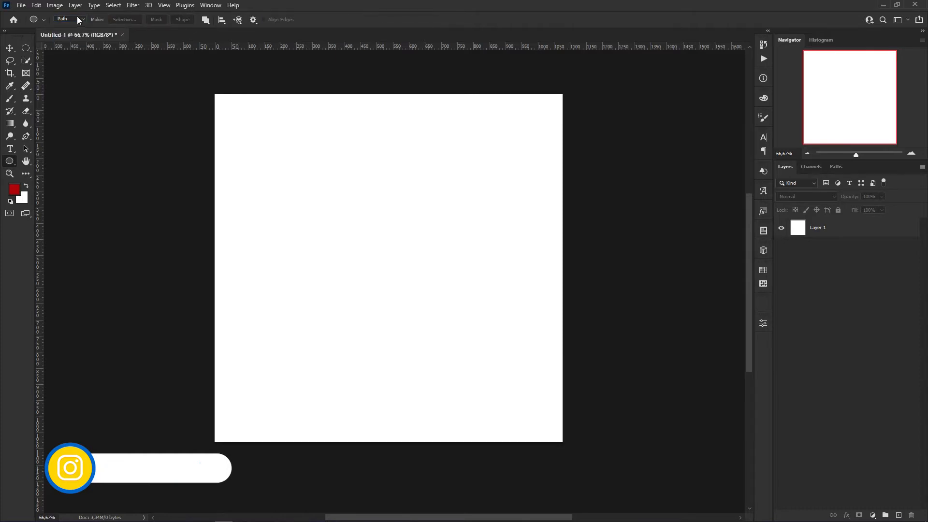
click(75, 18)
click(68, 42)
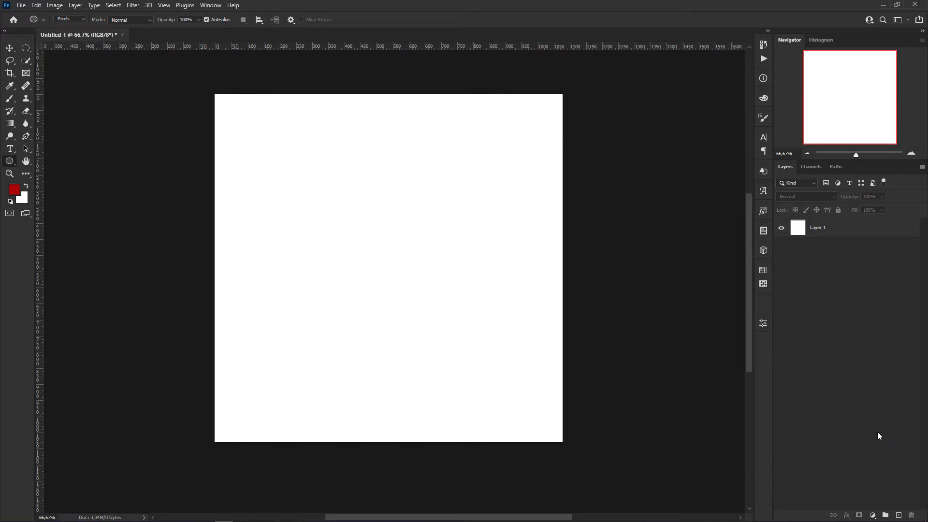
Step: Draw a red circle on a new layer and place its centre at about X 280 px, Y 460 px
key(ctrl+shift+alt+n)
drag(266, 197, 357, 298)
click(9, 48)
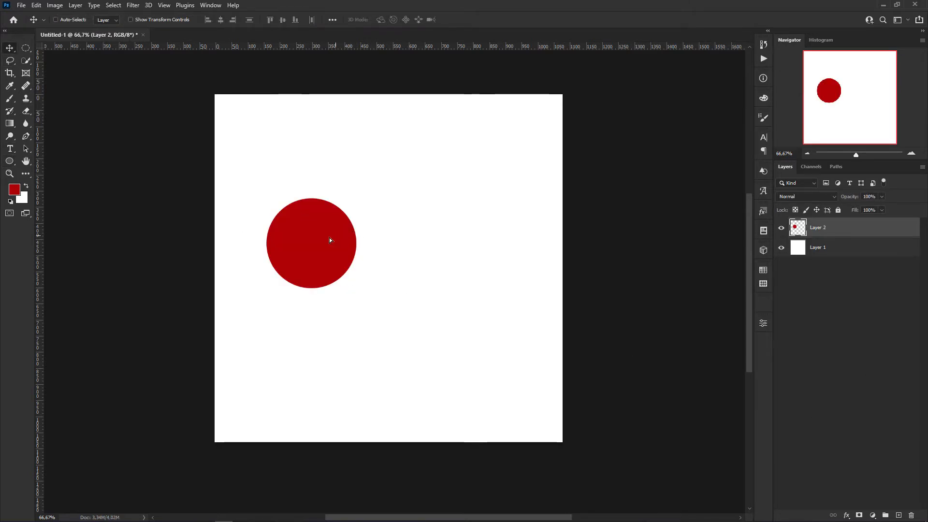
drag(329, 236, 314, 252)
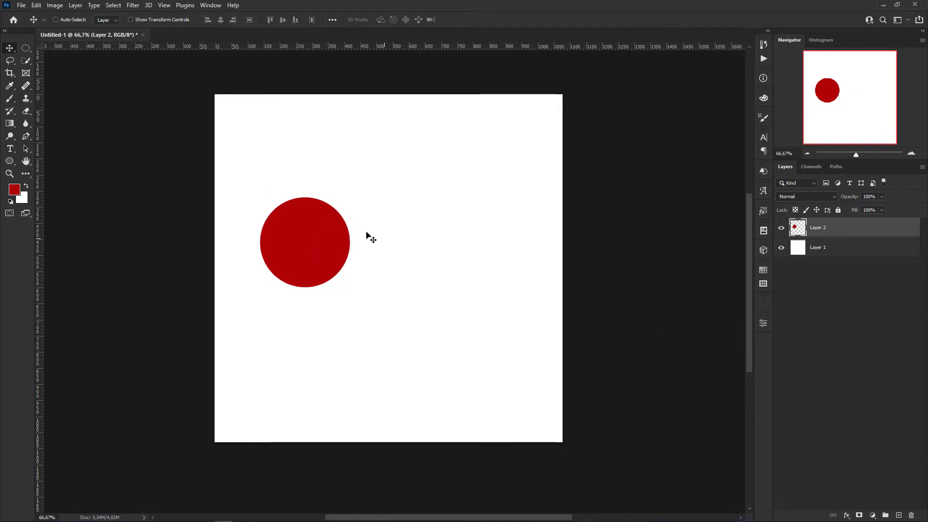
Step: Free-transform the circle to about 143% width and 118% height, with a rotation of about -3°
key(ctrl+t)
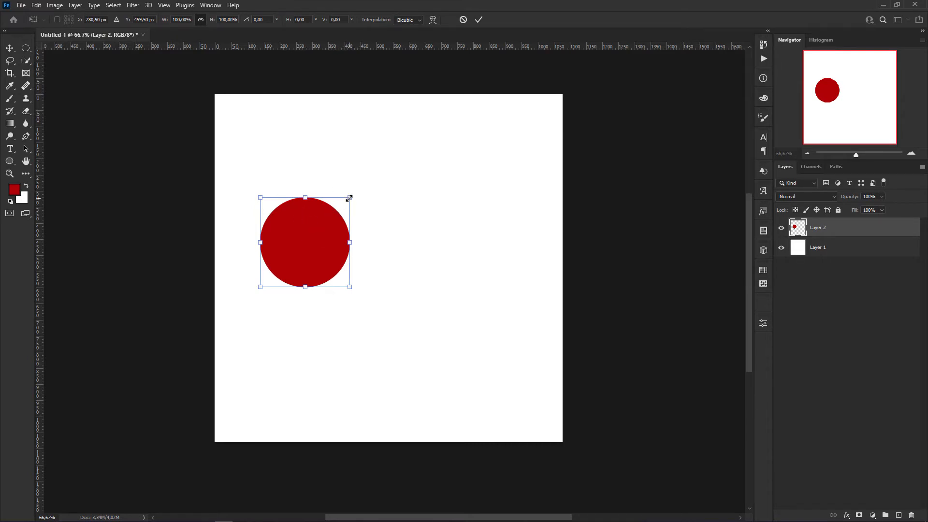
drag(349, 197, 366, 179)
drag(366, 232, 389, 230)
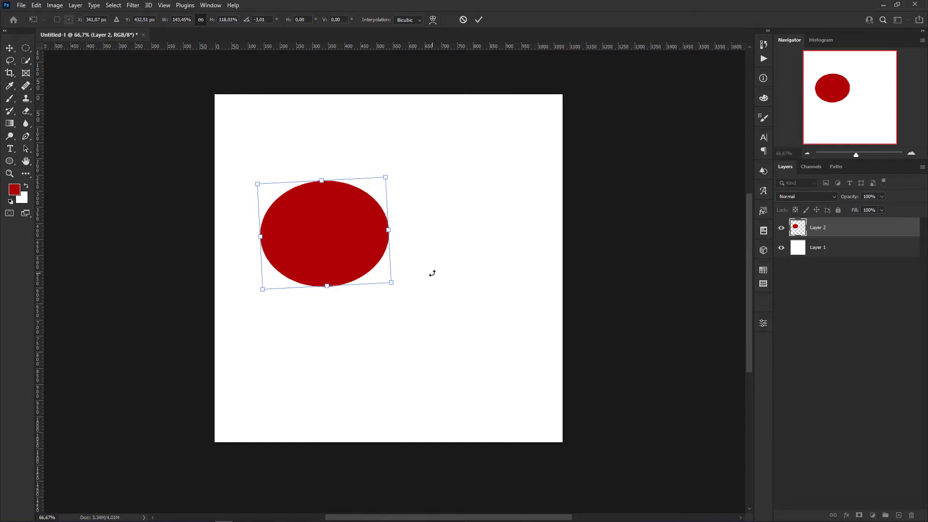
key(Return)
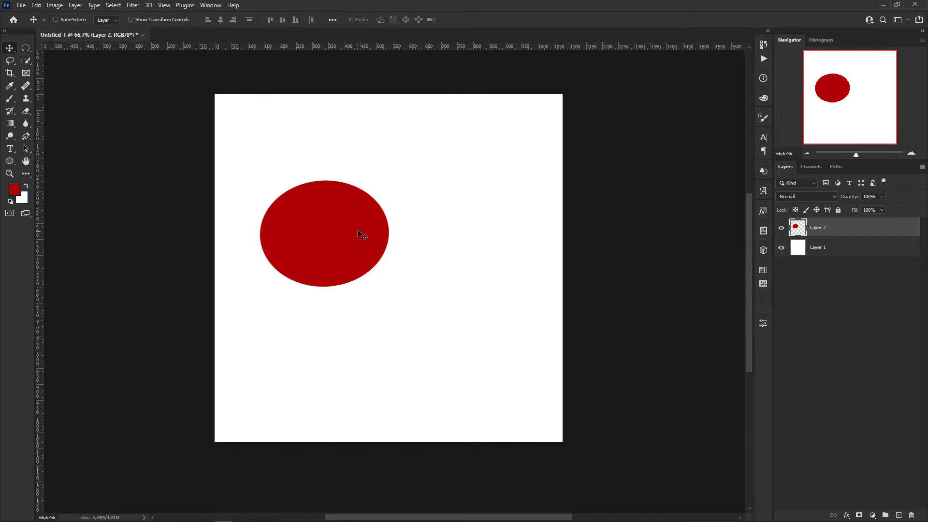
Step: Repeat the last transform on the ellipse three times and delete its layer
click(37, 5)
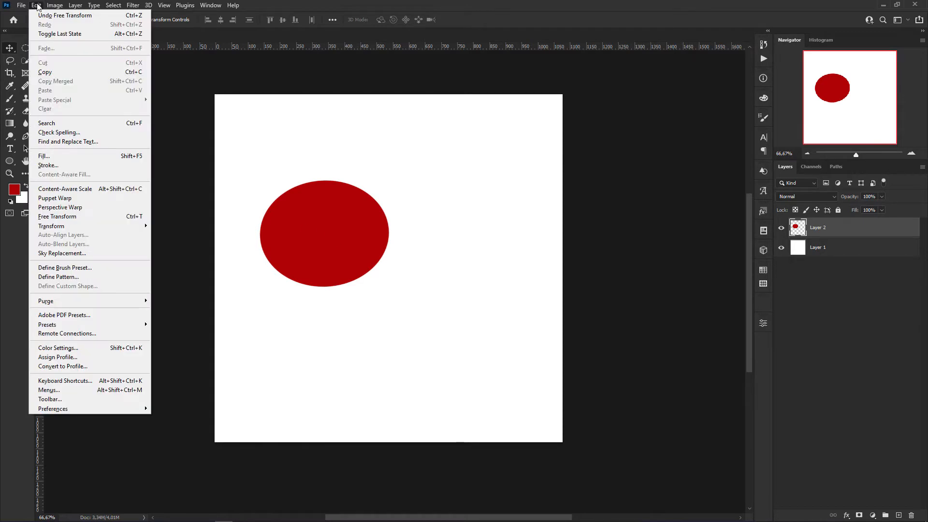
mouse_move(106, 227)
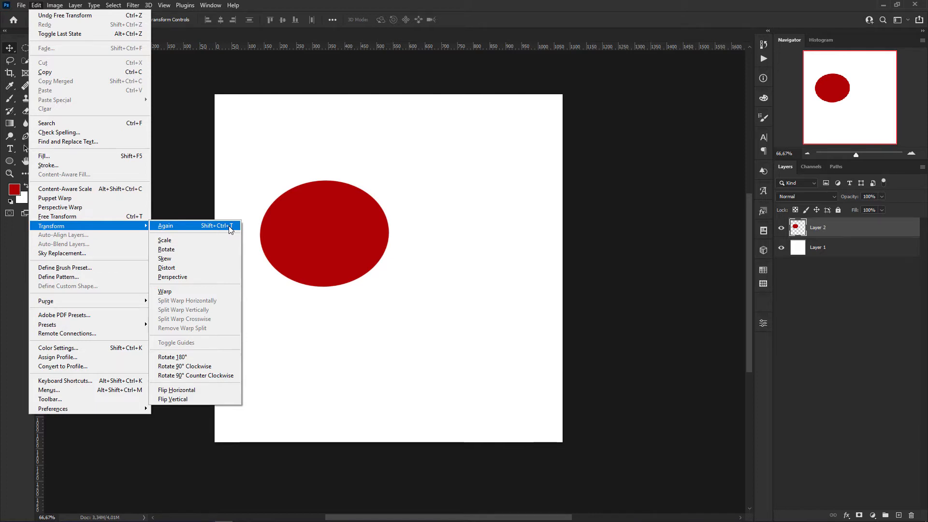
click(828, 228)
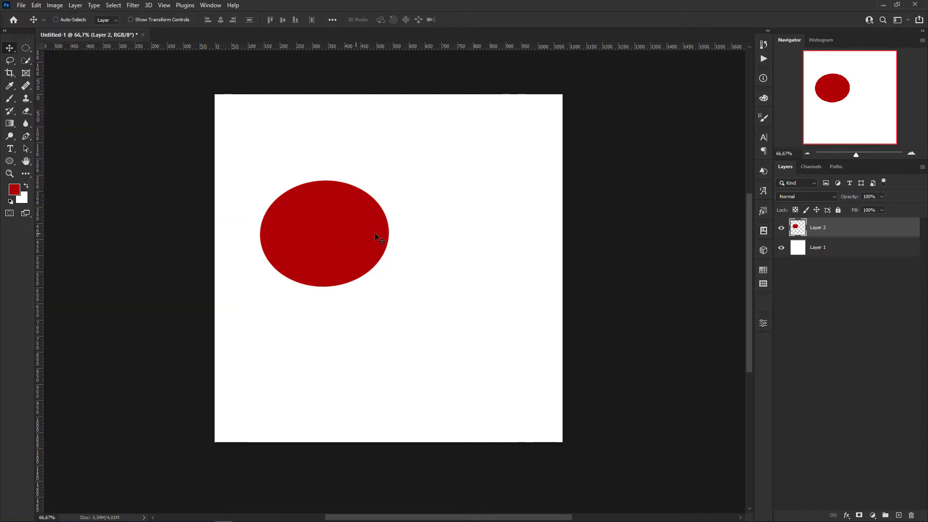
key(ctrl+shift+t)
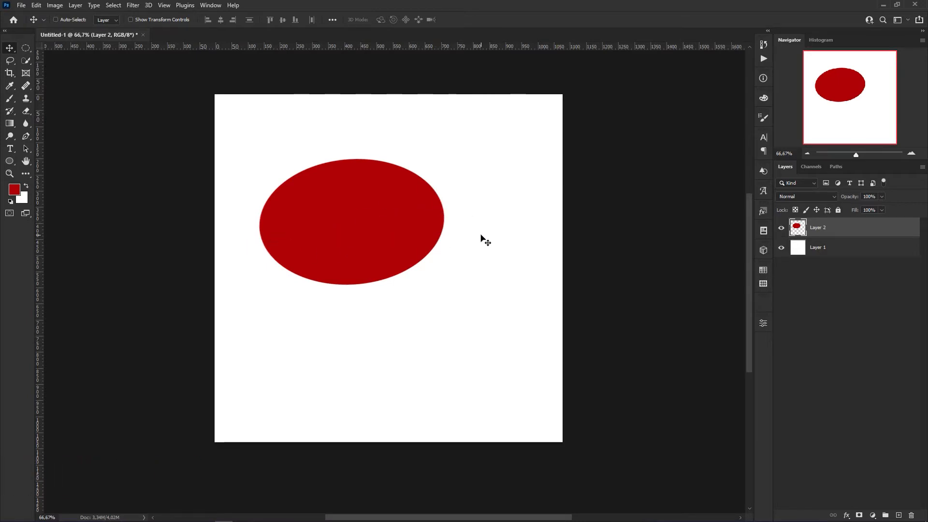
key(ctrl)
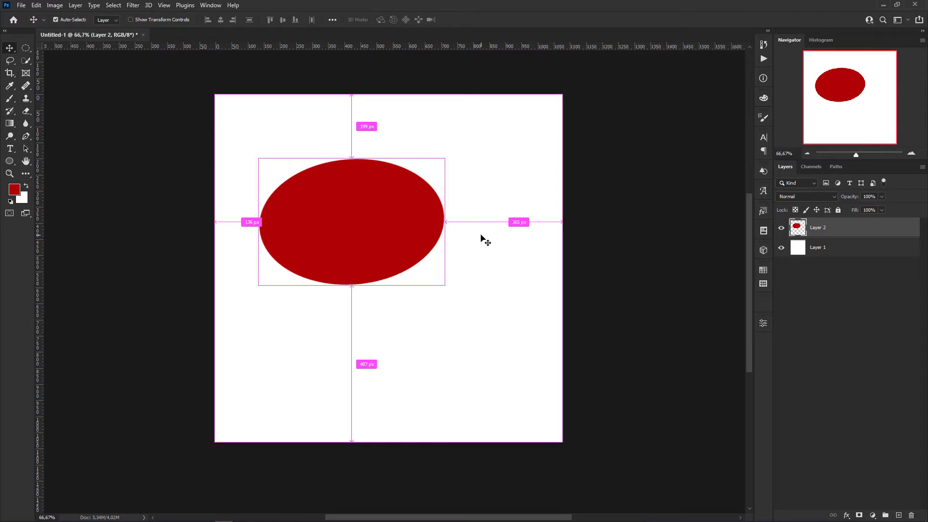
key(ctrl+shift+t)
key(ctrl+shift+t)
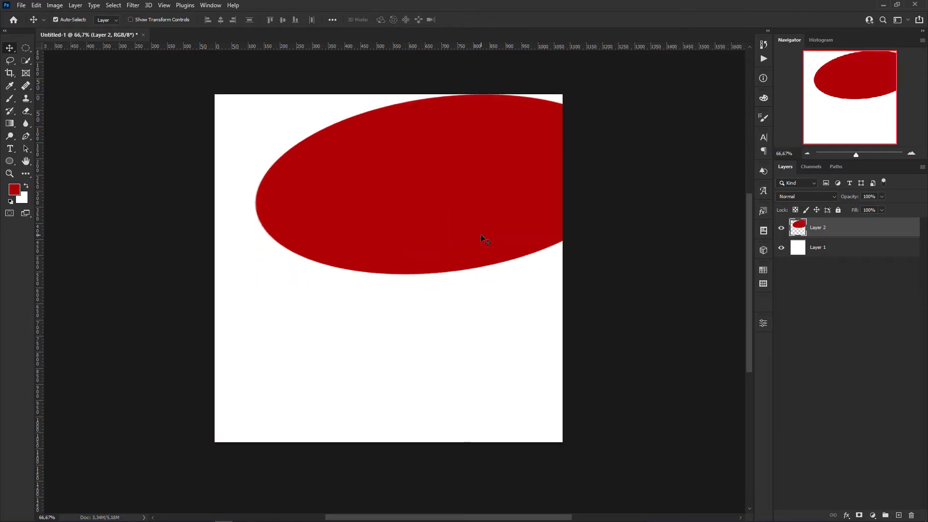
key(Delete)
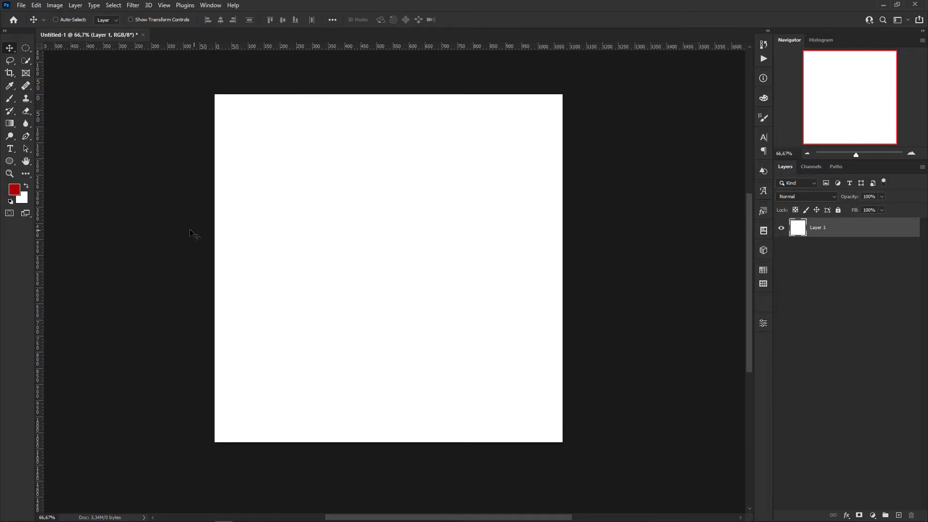
Step: Draw a red square on a new layer with the Rectangle Tool, centred at about X 398 px, Y 576 px
click(10, 163)
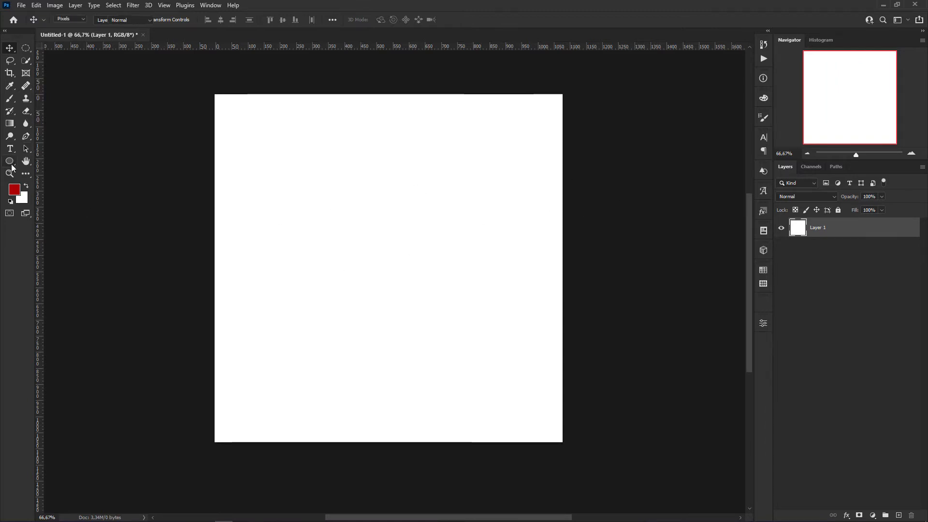
click(40, 161)
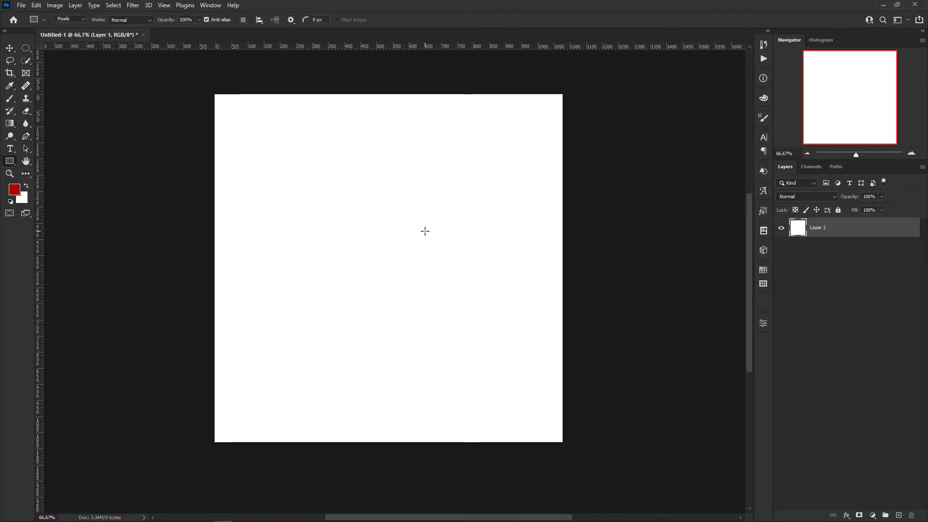
key(ctrl+shift+alt+n)
drag(307, 244, 379, 317)
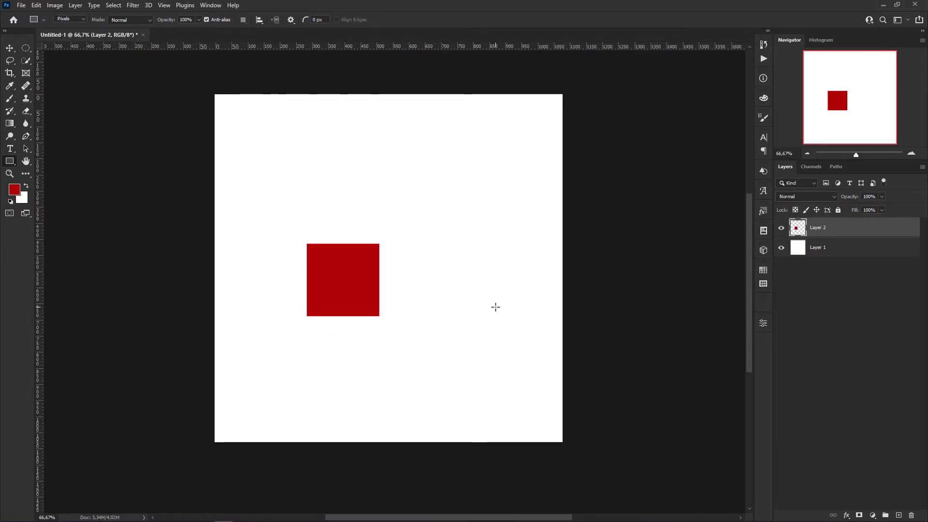
Step: Rotate the red square by about -26° with Free Transform
key(ctrl+t)
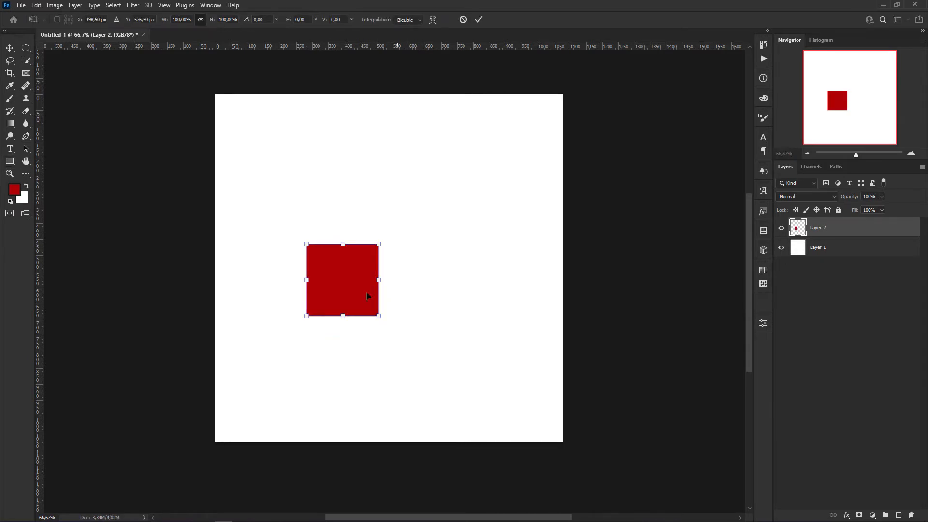
drag(389, 245, 369, 219)
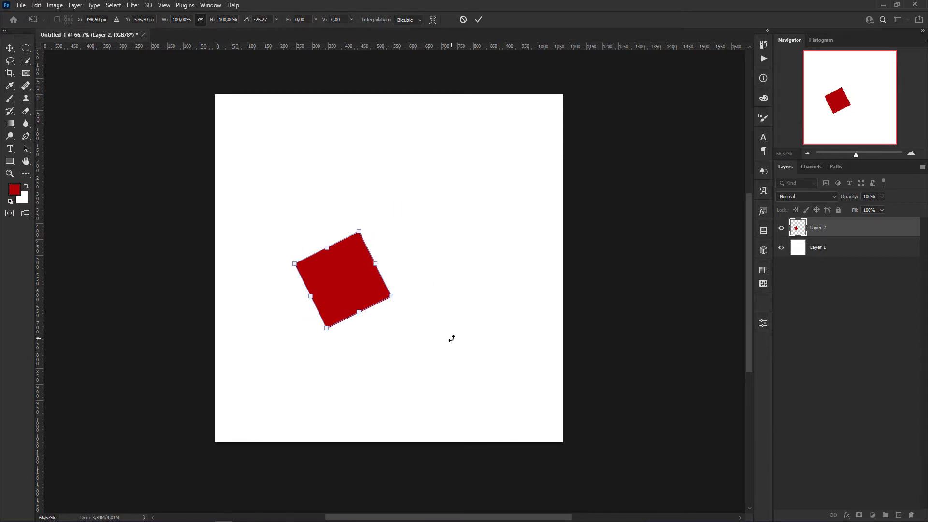
key(u)
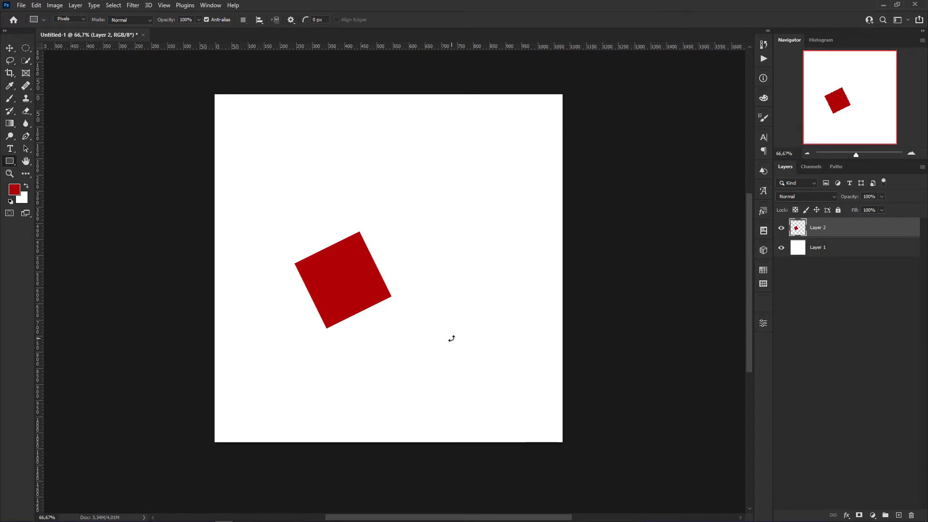
Step: Repeat the square's rotation several times with Transform Again and delete its layer
key(ctrl+shift+t)
key(ctrl+shift+t)
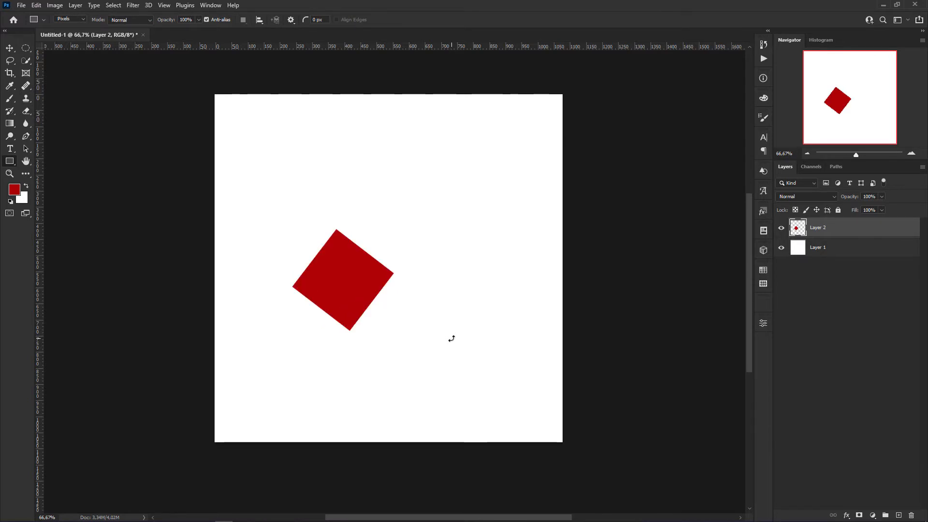
key(ctrl+shift+t)
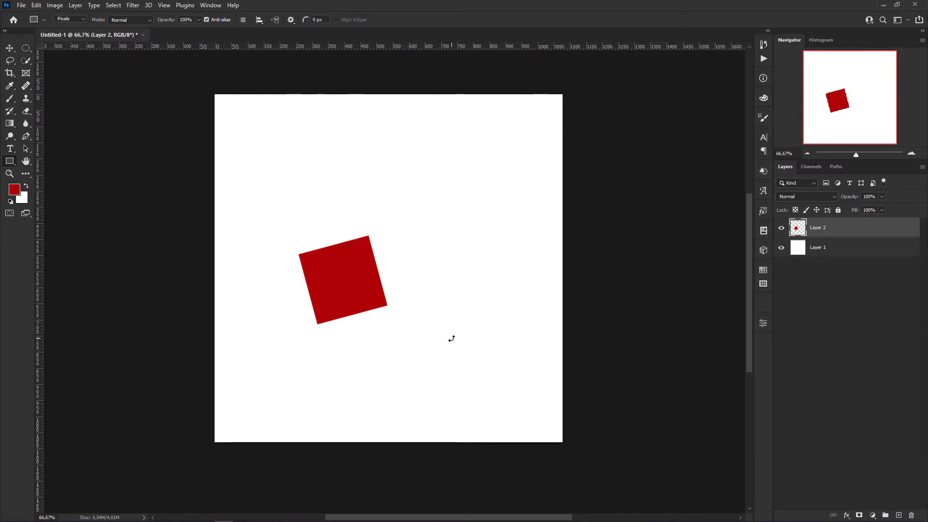
key(ctrl+shift+t)
key(ctrl+shift+t)
key(ctrl+shift+t)
key(ctrl+shift+t)
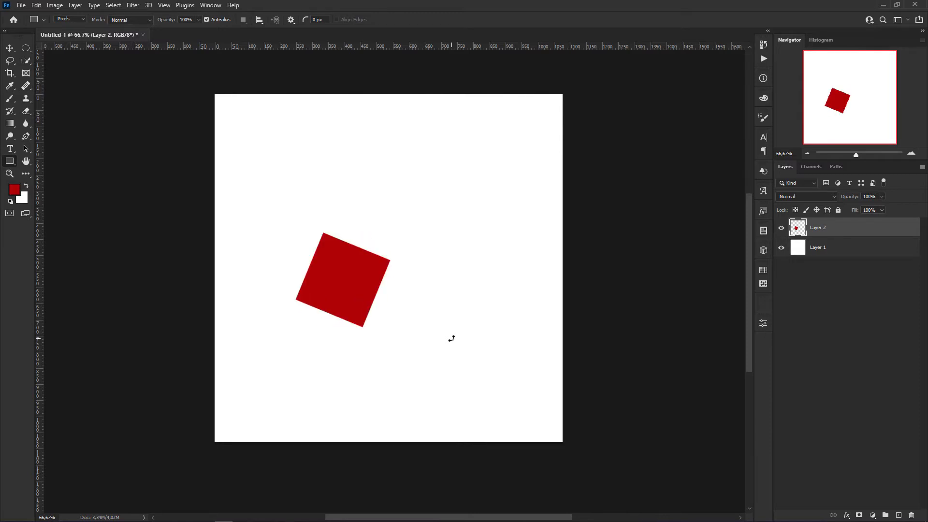
key(ctrl+shift+t)
key(ctrl+shift+t)
key(ctrl+shift+t)
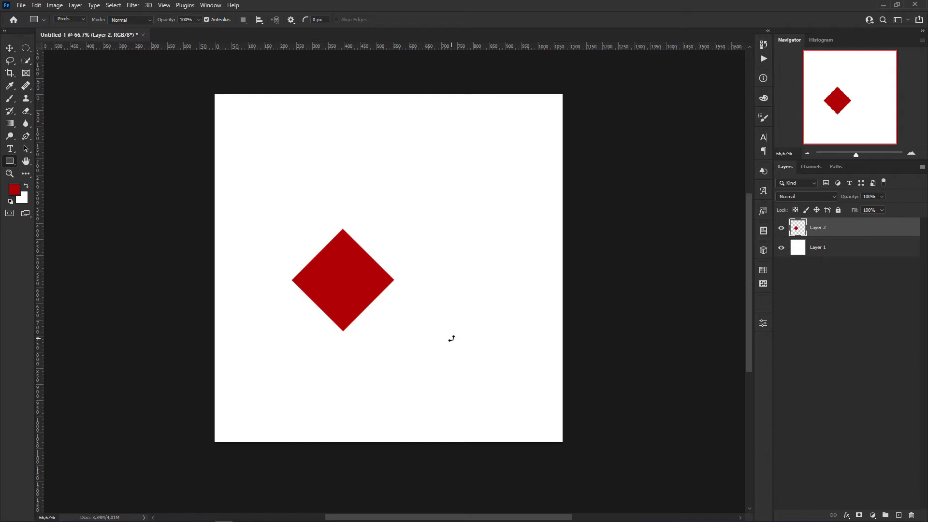
key(Delete)
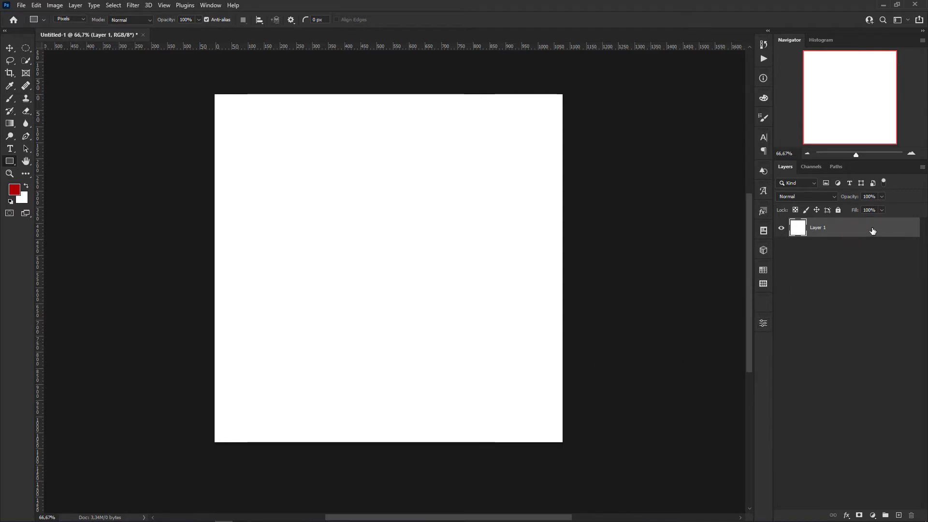
Step: Draw a narrow vertical red bar on a new layer along the canvas's left edge, spanning almost the full height
key(ctrl+alt+shift+n)
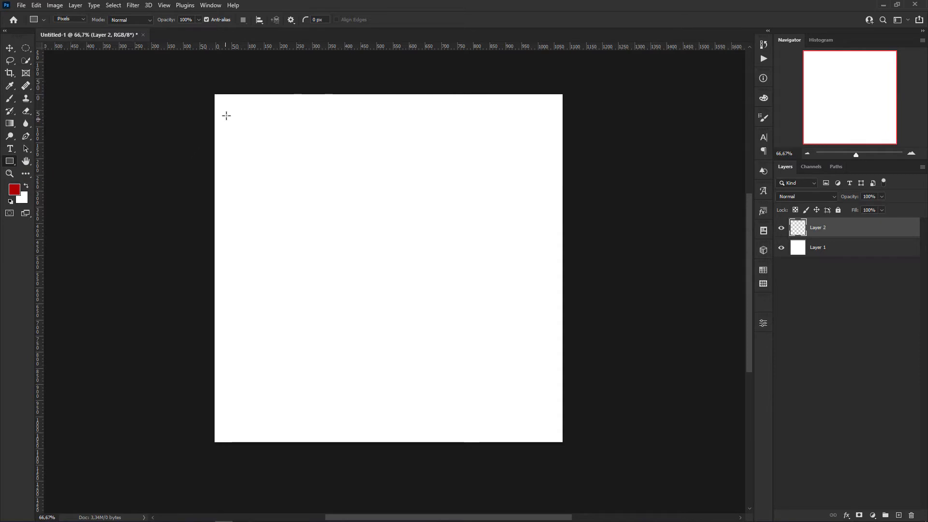
drag(222, 101, 239, 437)
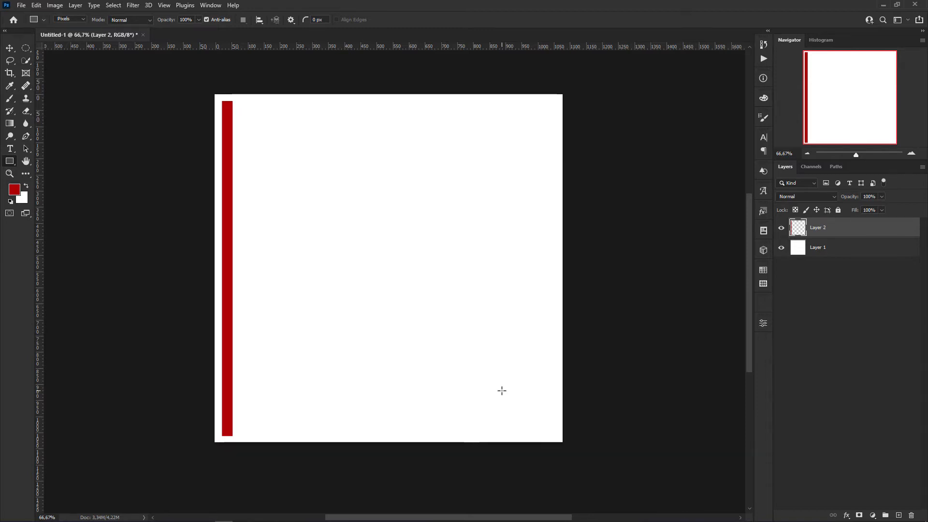
Step: Move the red bar 60 px to the right with Free Transform
key(ctrl+t)
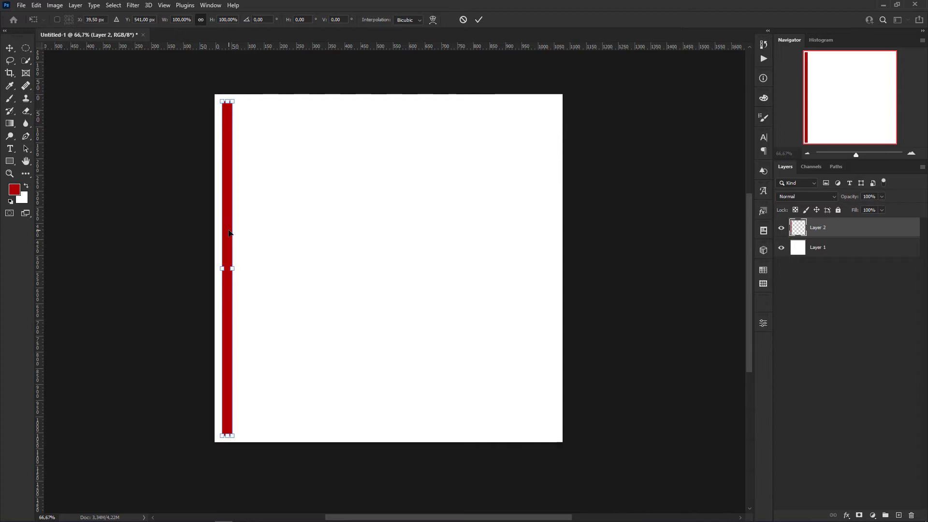
key(shift+Right)
key(shift+Right)
key(shift+Right)
key(shift+Right)
key(shift+Right)
key(shift+Right)
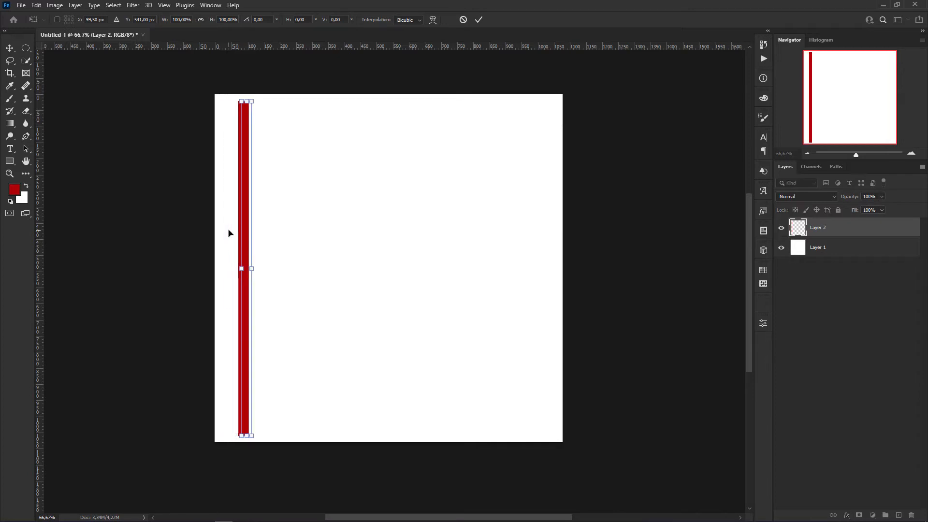
key(Return)
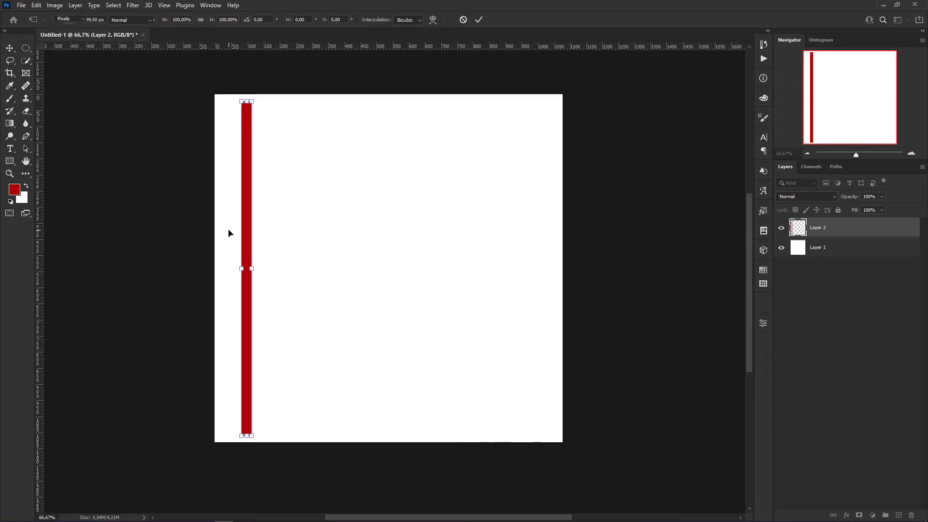
Step: Repeat the bar's 60 px shift until it stands just left of the canvas's centre
key(shift+Right)
key(shift+Right)
key(shift+Right)
key(shift+Right)
key(shift+Right)
key(shift+Right)
key(shift+Right)
key(shift+Right)
key(shift+Right)
key(shift+Right)
key(shift+Right)
key(shift+Right)
key(shift+Right)
key(shift+Right)
key(shift+Right)
key(shift+Right)
key(shift+Right)
key(shift+Right)
key(shift+Right)
key(shift+Right)
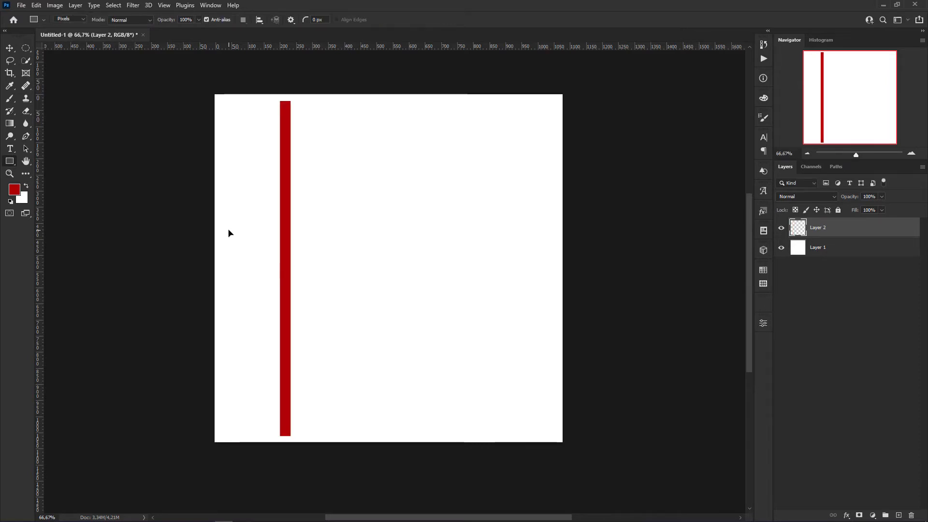
key(shift+Right)
key(shift+Right)
key(shift+Right)
key(shift+Right)
key(shift+Right)
key(shift+Right)
key(shift+Right)
key(shift+Right)
key(shift+Right)
key(shift+Right)
key(shift+Right)
key(shift+Right)
key(shift+Right)
key(shift+Right)
key(shift+Right)
key(shift+Right)
key(shift+Right)
key(shift+Right)
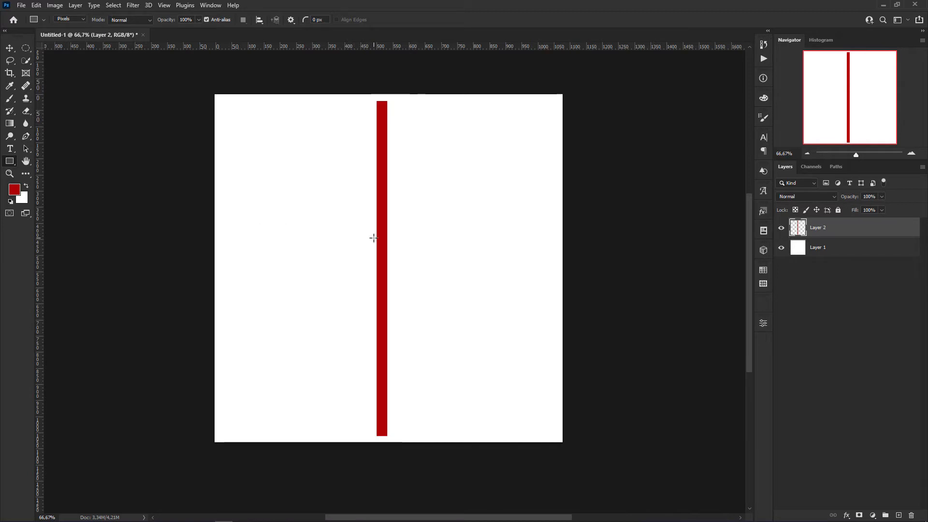
Step: Move the red bar back beside the canvas's left edge
key(v)
drag(386, 238, 236, 239)
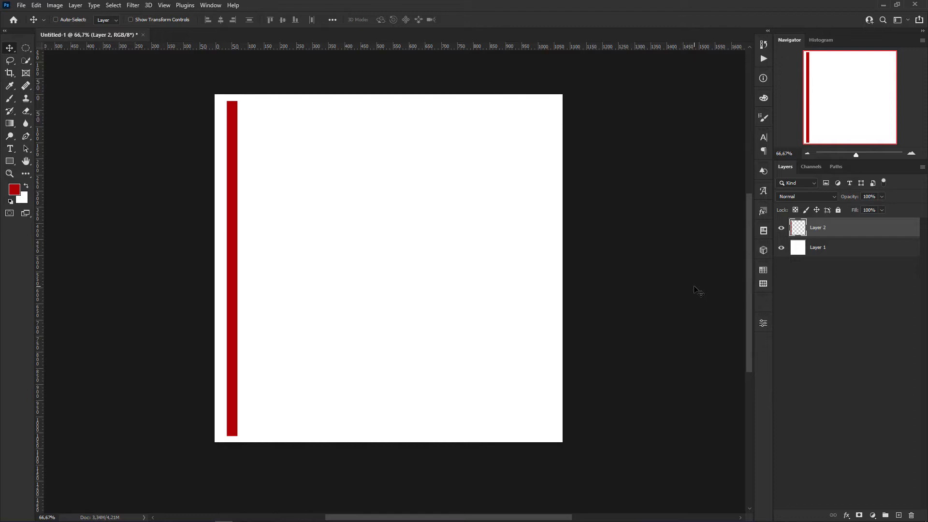
Step: Duplicate the red bar with Free Transform and place the copy 60 px to the right of the original
key(ctrl)
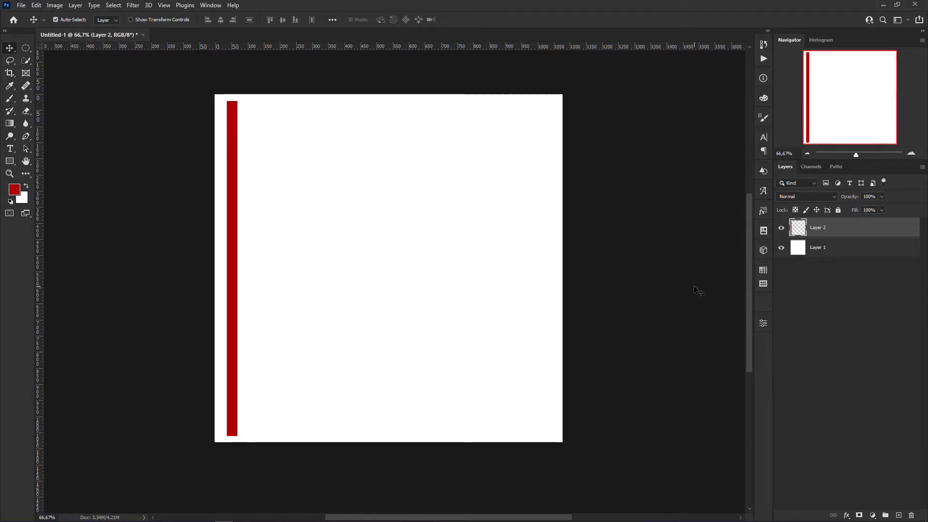
key(ctrl+alt+t)
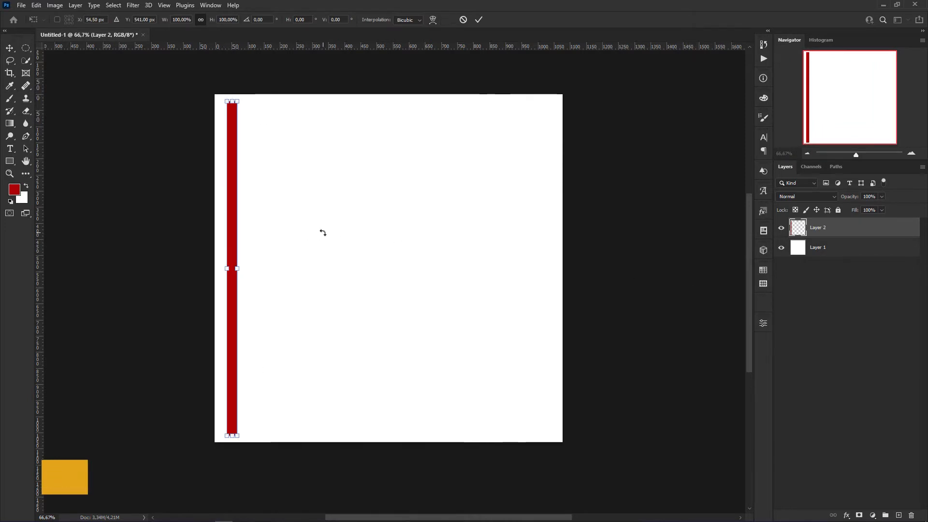
key(shift+Right)
key(shift+Right)
key(shift+Right)
key(shift+Right)
key(shift+Right)
key(shift+Right)
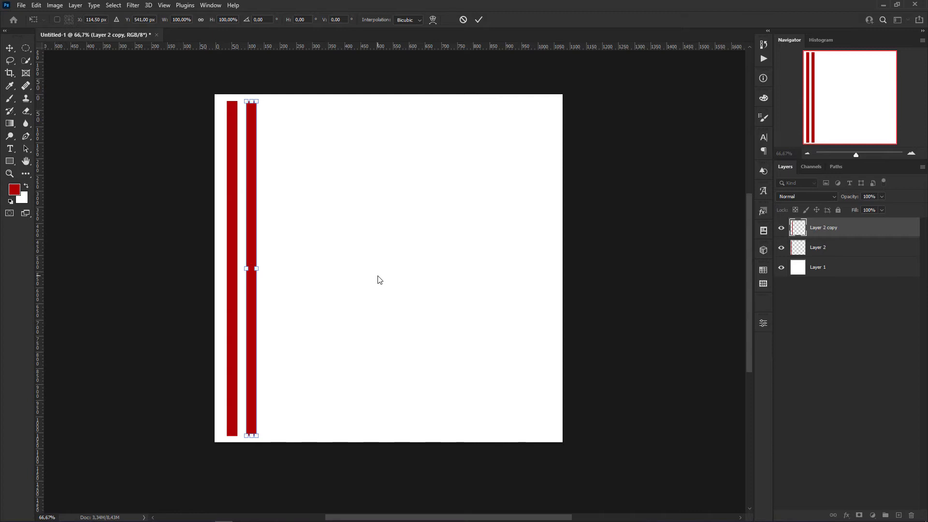
key(Return)
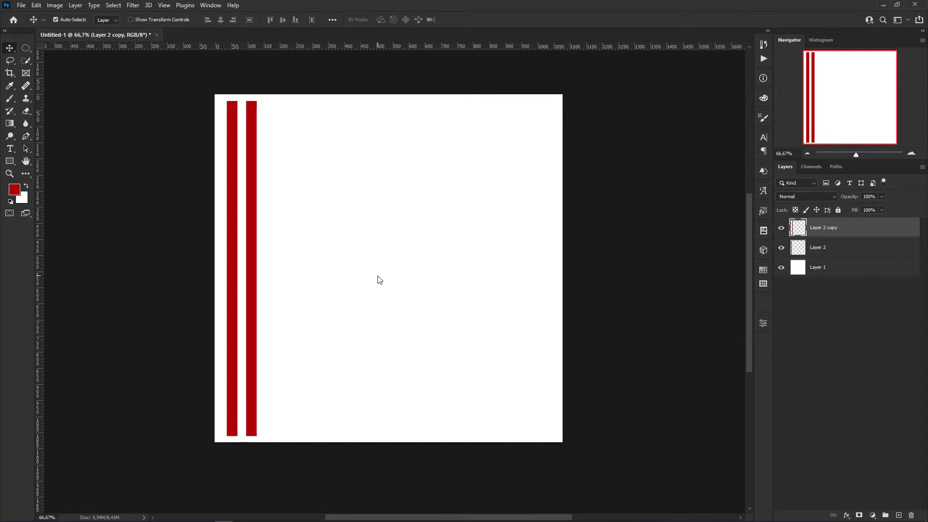
Step: Shift the copied bar another 60 px to the right without duplicating it, and undo that shift
key(shift+Right)
key(shift+Right)
key(shift+Right)
key(shift+Right)
key(shift+Right)
key(shift+Right)
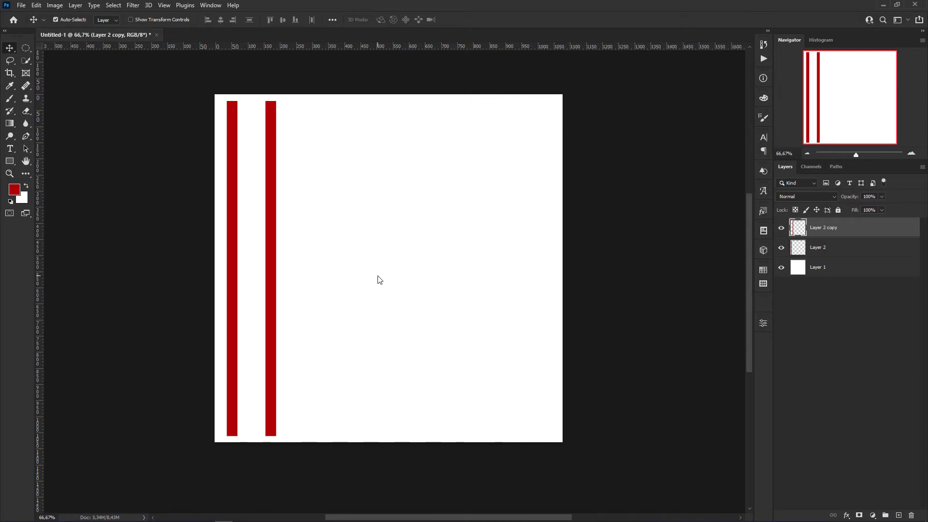
key(ctrl)
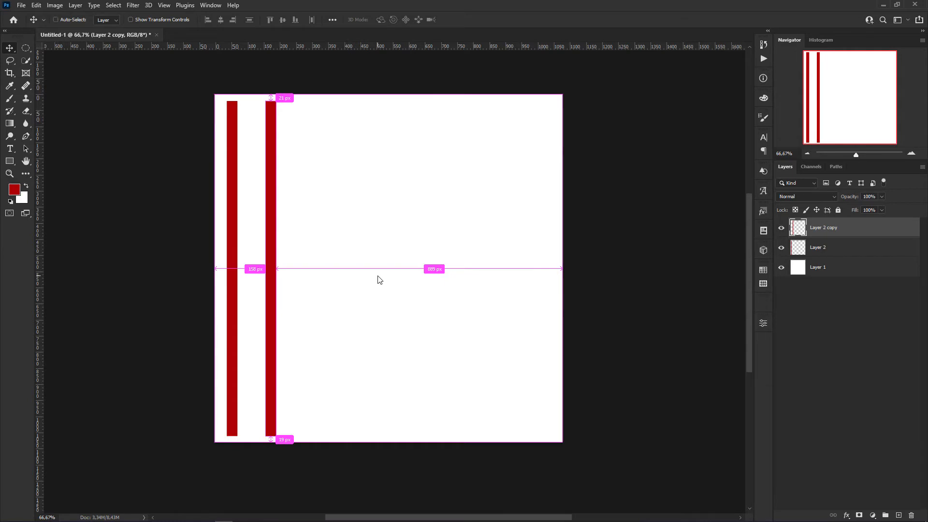
key(ctrl)
key(ctrl+z)
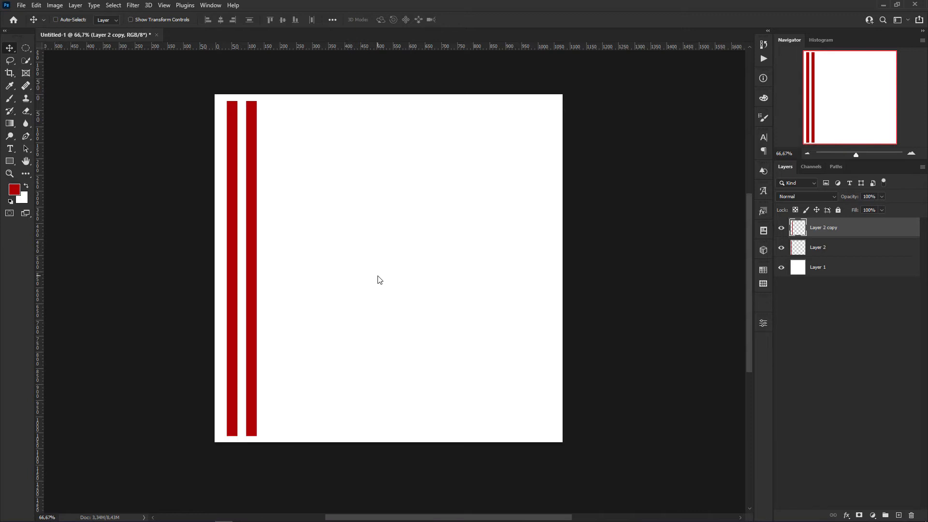
Step: Repeat the 60 px copy with Transform Again until 17 evenly spaced red bars fill the canvas width
key(ctrl)
key(ctrl+shift+alt+t)
key(ctrl+shift+alt+t)
key(ctrl+shift+alt+t)
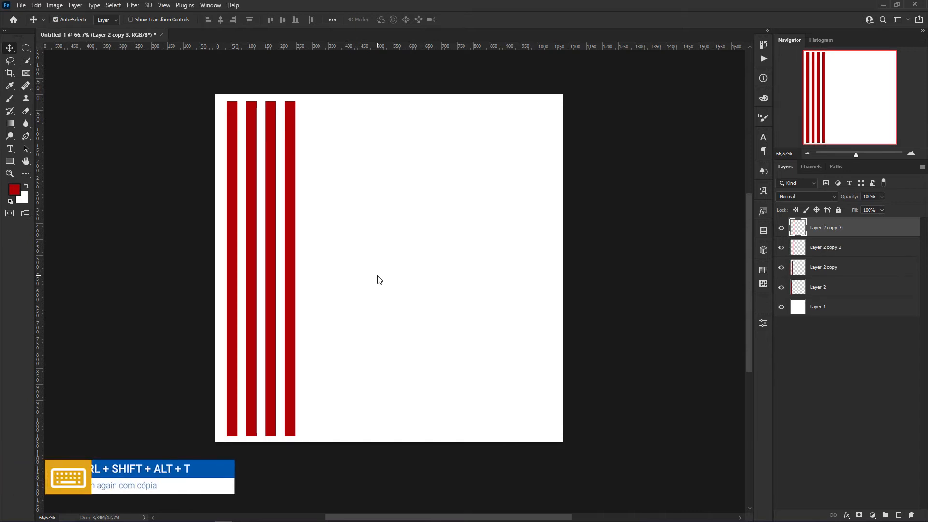
key(ctrl+shift+alt+t)
key(ctrl+shift+alt+t)
key(ctrl+shift+alt+t)
key(ctrl+shift+alt+t)
key(ctrl+shift+alt+t)
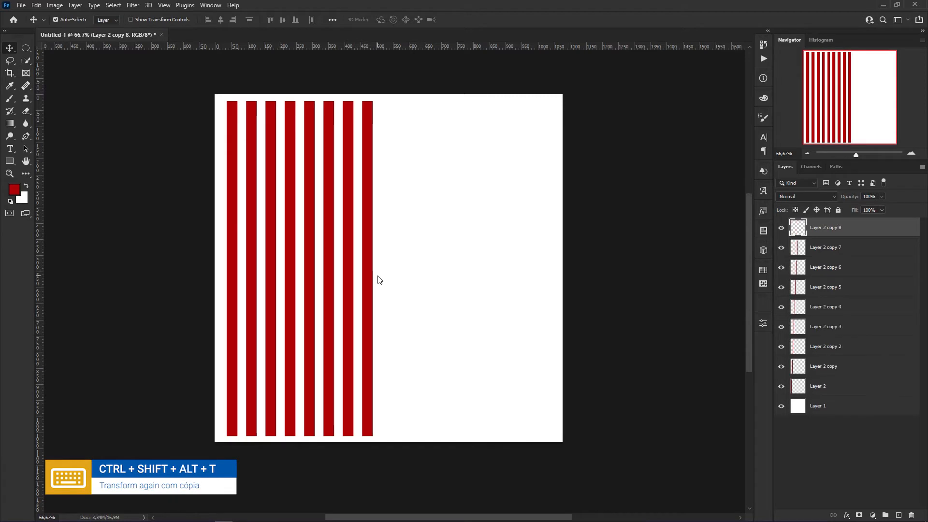
key(ctrl+shift+alt+t)
key(ctrl+shift+alt+t)
key(ctrl+shift+alt+t)
key(ctrl+shift+alt+t)
key(ctrl+shift+alt+t)
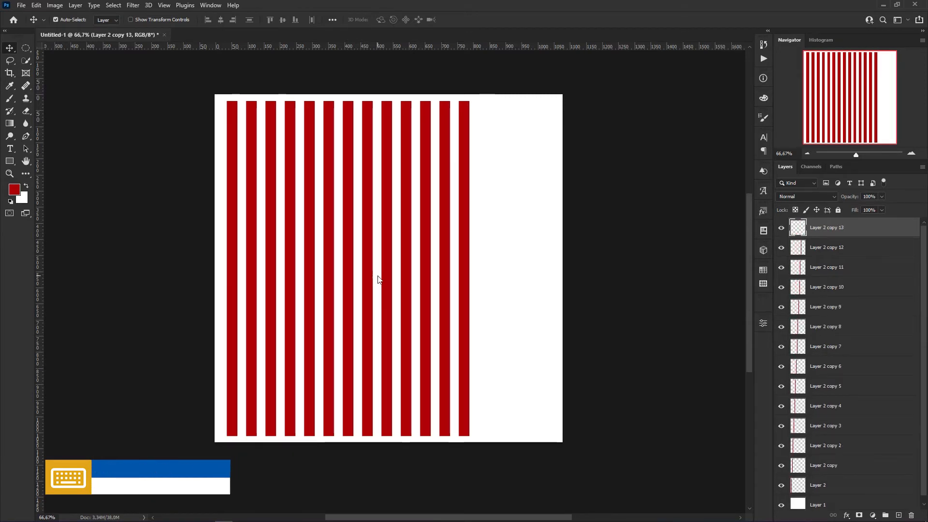
key(ctrl+shift+alt+t)
key(ctrl+shift+alt+t)
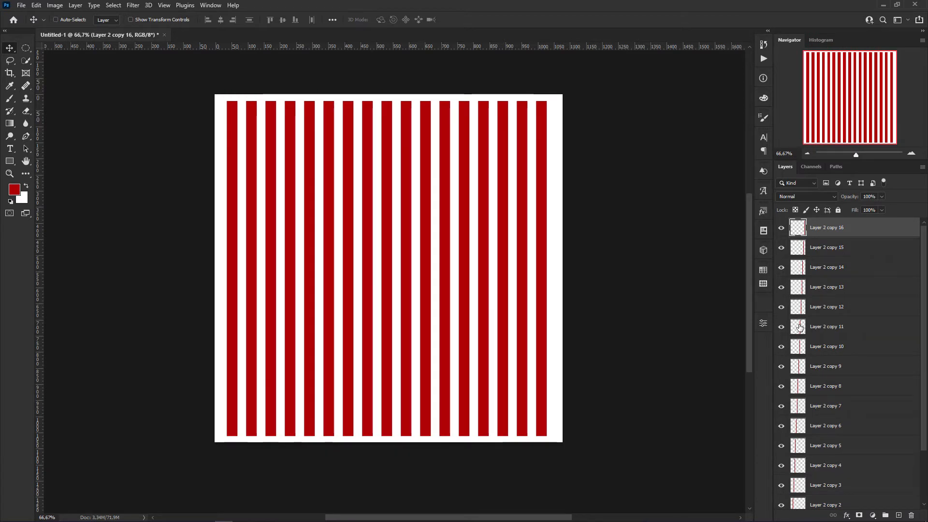
Step: Merge all the red bar layers into one layer above Layer 1 and nudge the merged bars slightly to the right
scroll(841, 304, down, 3)
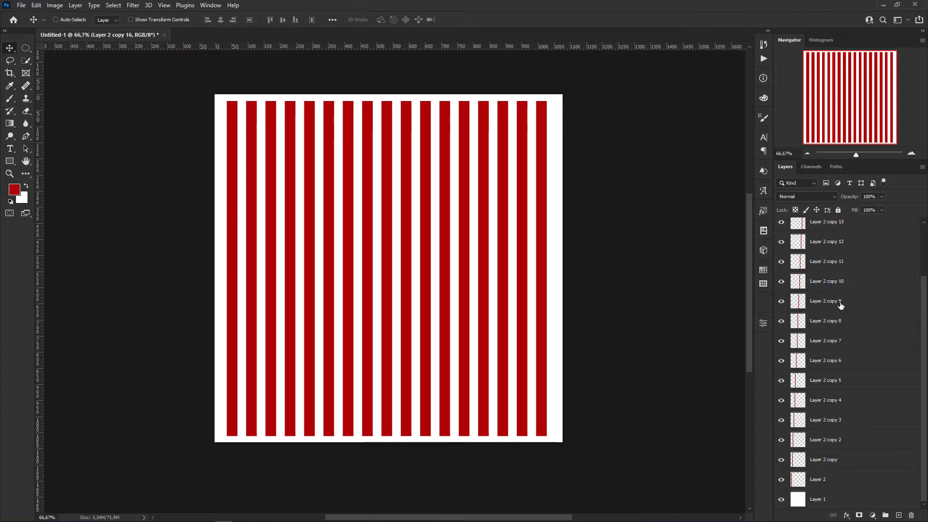
scroll(840, 306, up, 3)
scroll(841, 306, down, 3)
scroll(841, 304, up, 2)
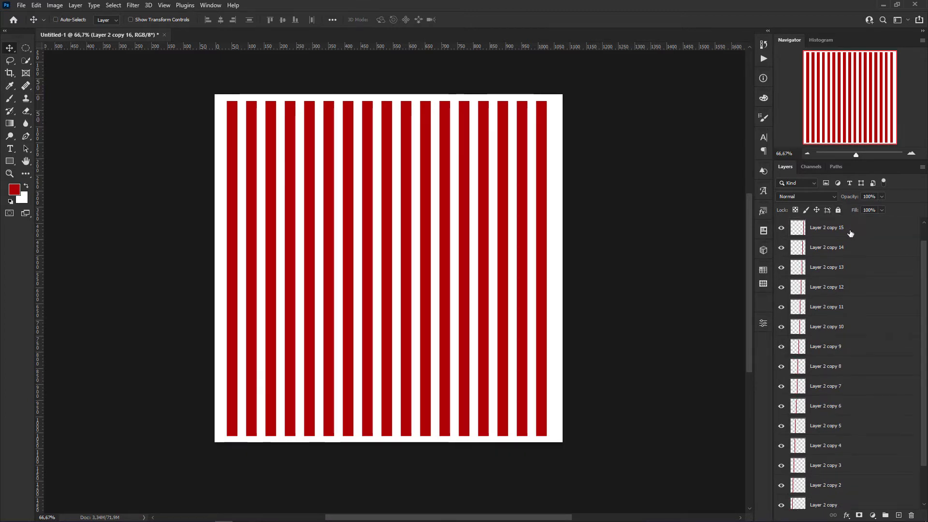
scroll(850, 233, down, 2)
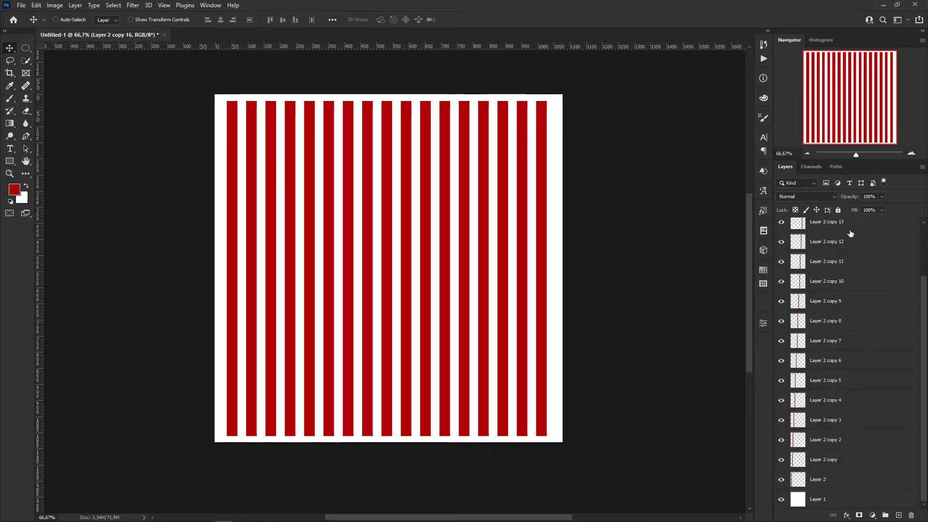
shift+click(847, 478)
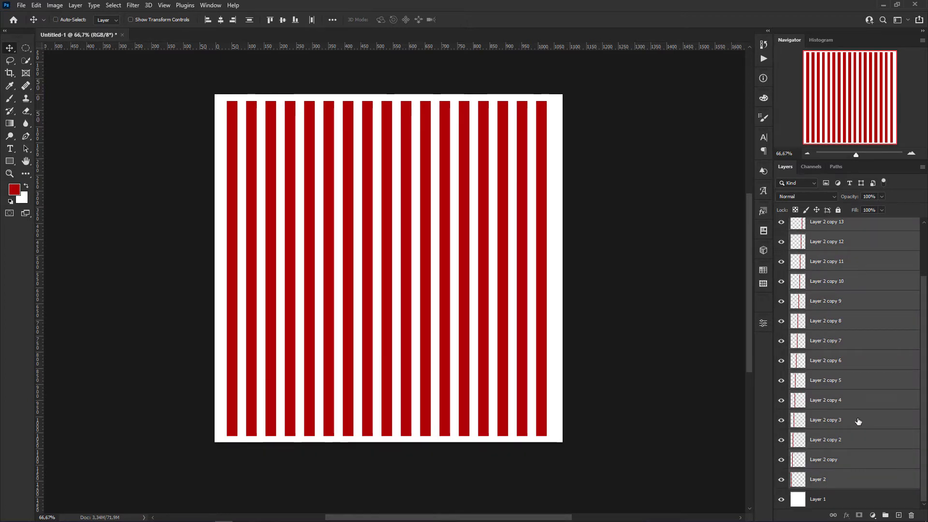
key(ctrl+e)
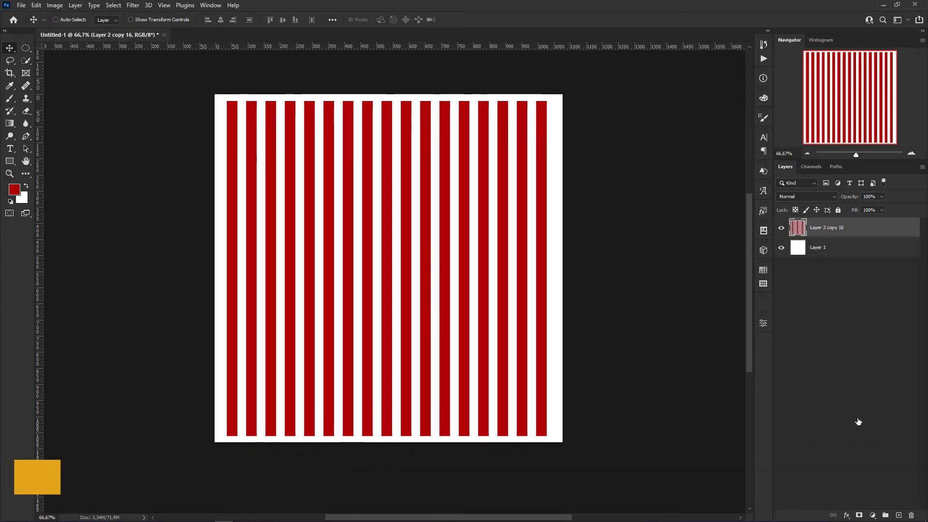
drag(440, 285, 446, 282)
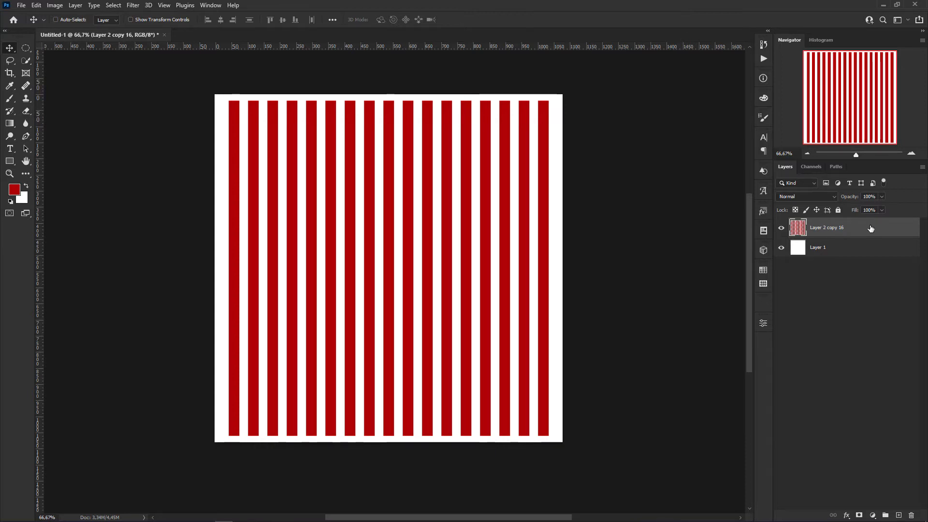
Step: Delete the merged bars and draw a red rectangle in Shape mode, about 48 by 1030 px, along the canvas's left edge
key(Delete)
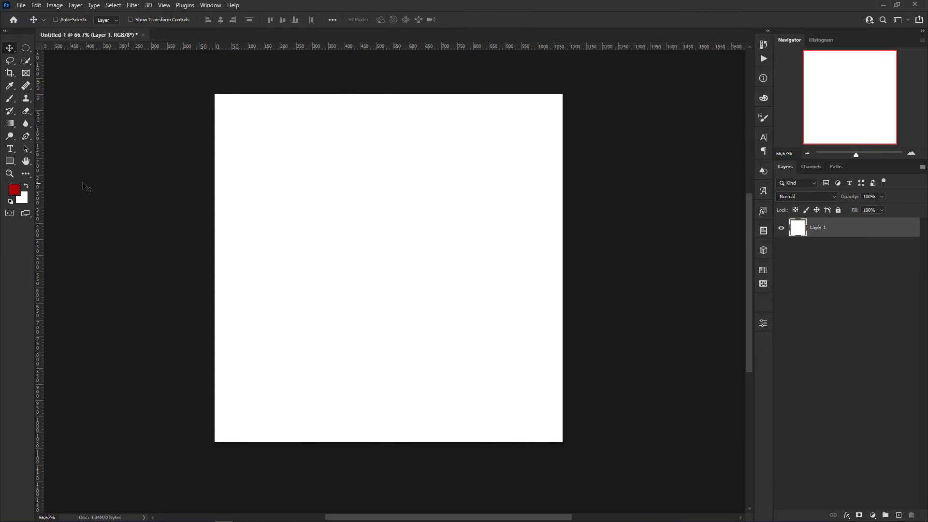
click(12, 163)
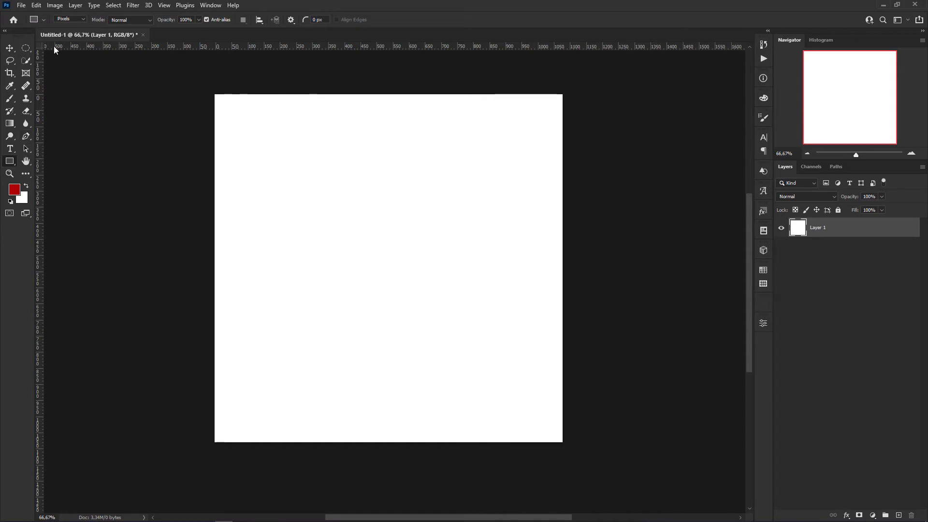
click(68, 20)
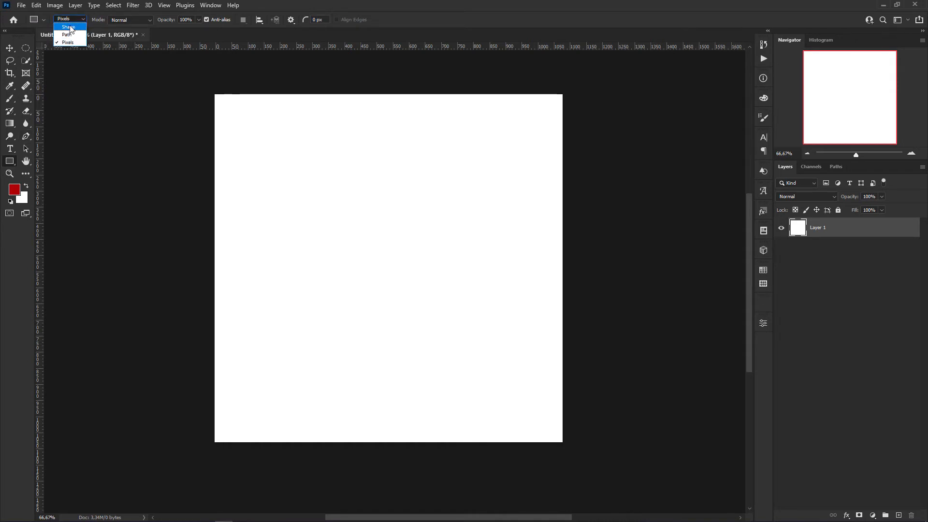
click(68, 27)
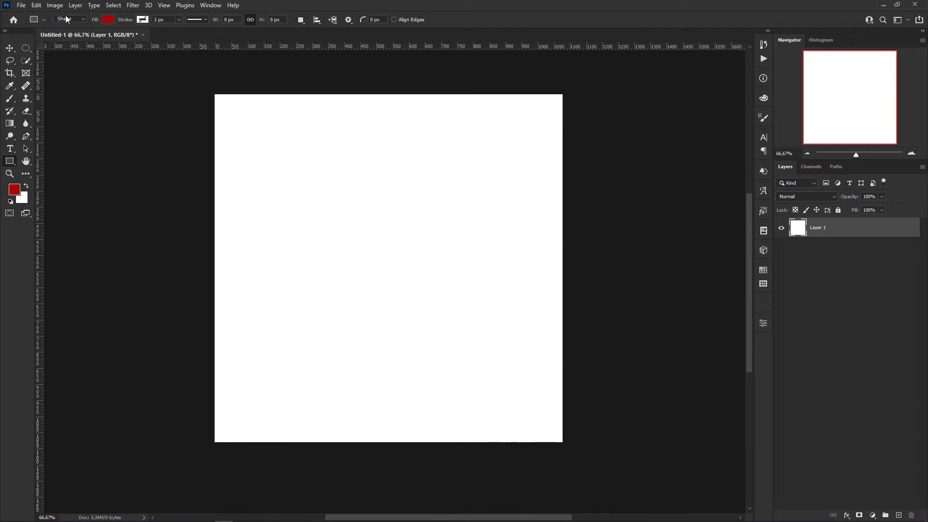
drag(223, 101, 239, 432)
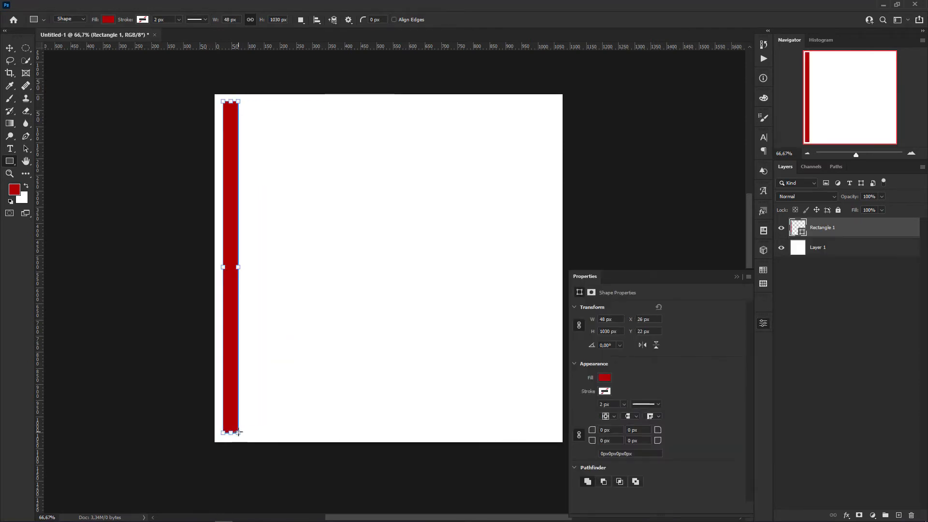
click(740, 277)
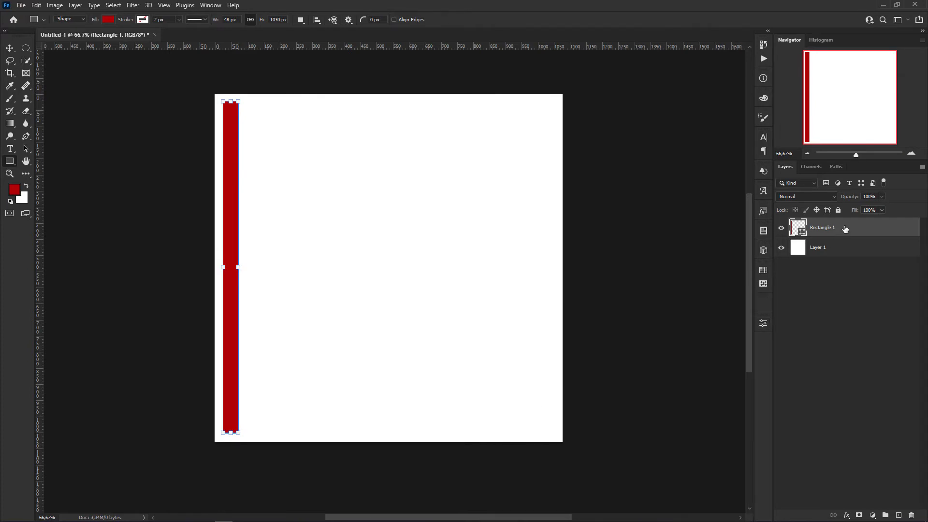
key(Return)
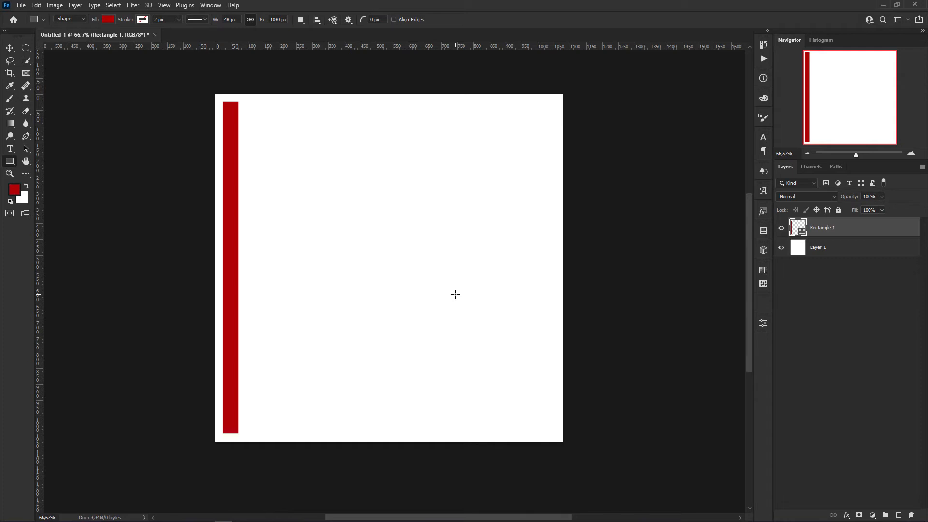
Step: Duplicate the rectangle shape with Free Transform and place the copy 60 px to its right
key(ctrl+t)
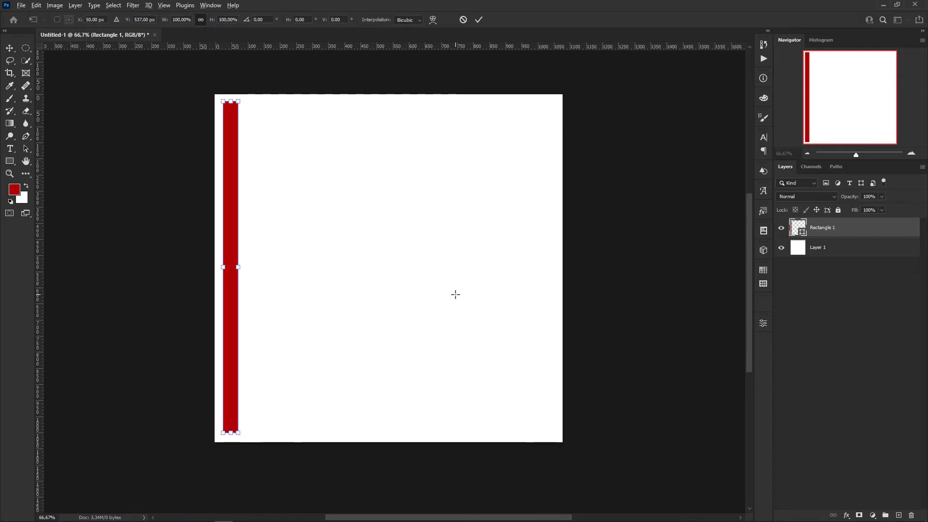
key(shift+Right)
key(shift+Right)
key(shift+Right)
key(shift+Right)
key(shift+Right)
key(shift+Right)
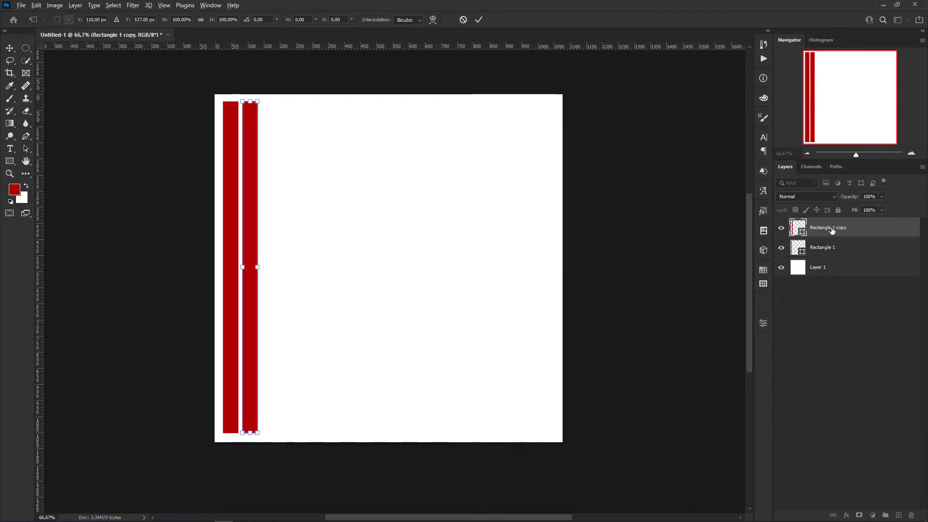
key(Return)
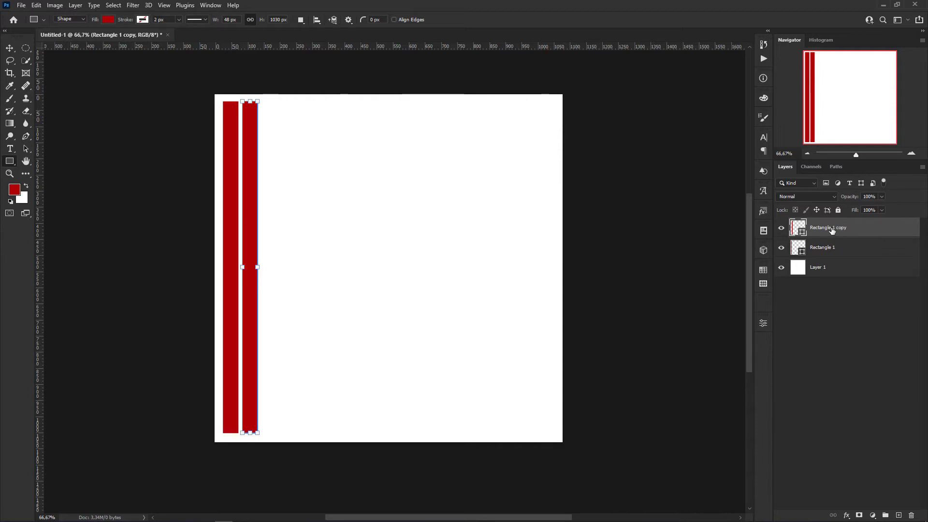
Step: Repeat the shape's 60 px copy with Transform Again until 14 vertical bars stand side by side
key(ctrl+alt+shift+t)
key(ctrl+alt+shift+t)
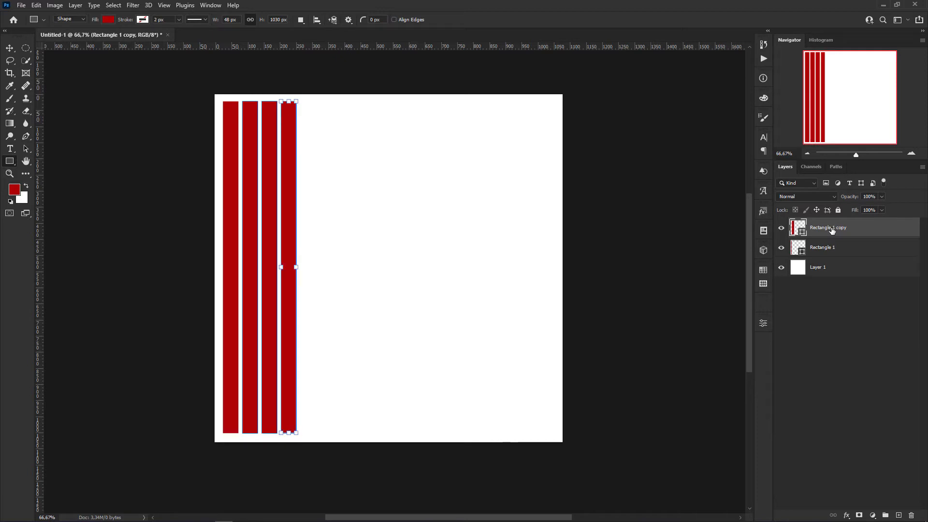
key(ctrl+alt+shift+t)
key(ctrl+alt+shift+t)
key(ctrl+alt+shift+t)
key(ctrl+alt+shift+t)
key(ctrl+alt+shift+t)
key(ctrl+alt+shift+t)
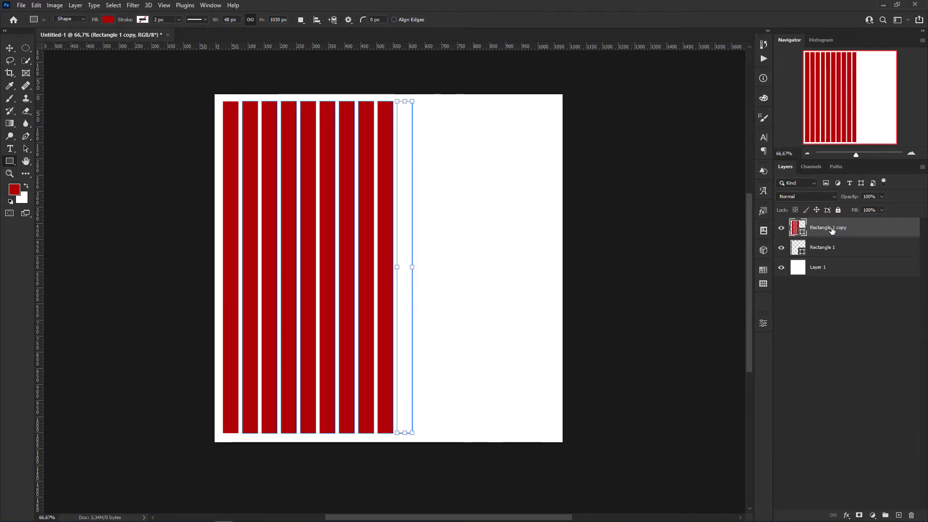
key(ctrl+alt+shift+t)
key(ctrl+alt+shift+t)
key(ctrl+alt+shift+t)
key(ctrl+alt+shift+t)
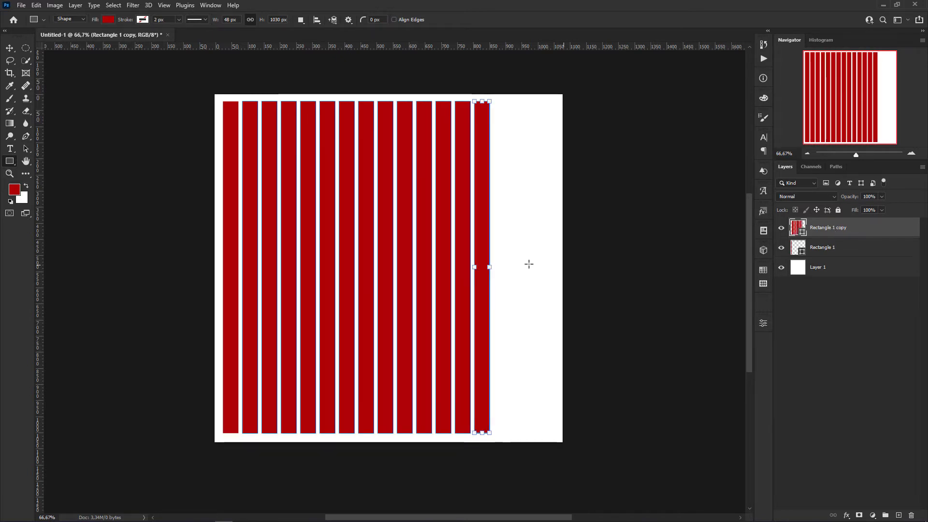
Step: Hide and show the copied bars' layer to check its contents, and delete both rectangle layers
click(781, 229)
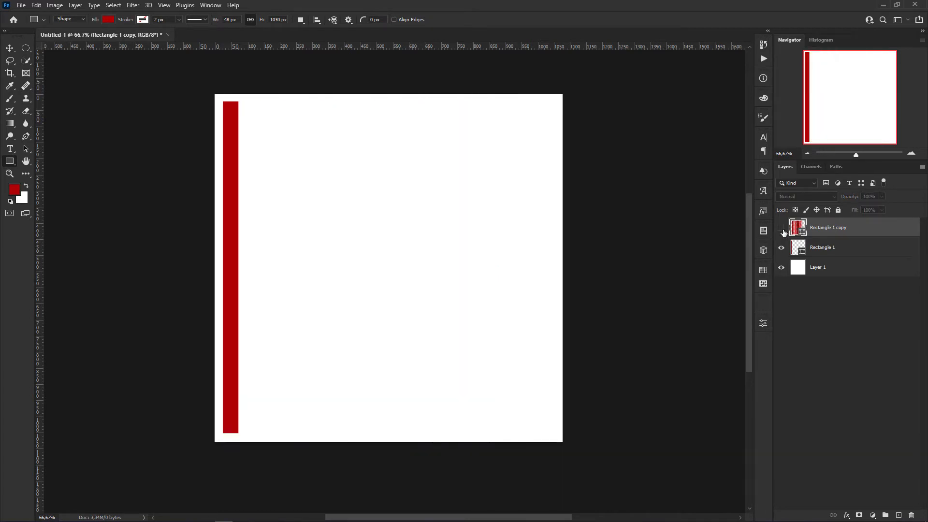
click(782, 228)
click(782, 228)
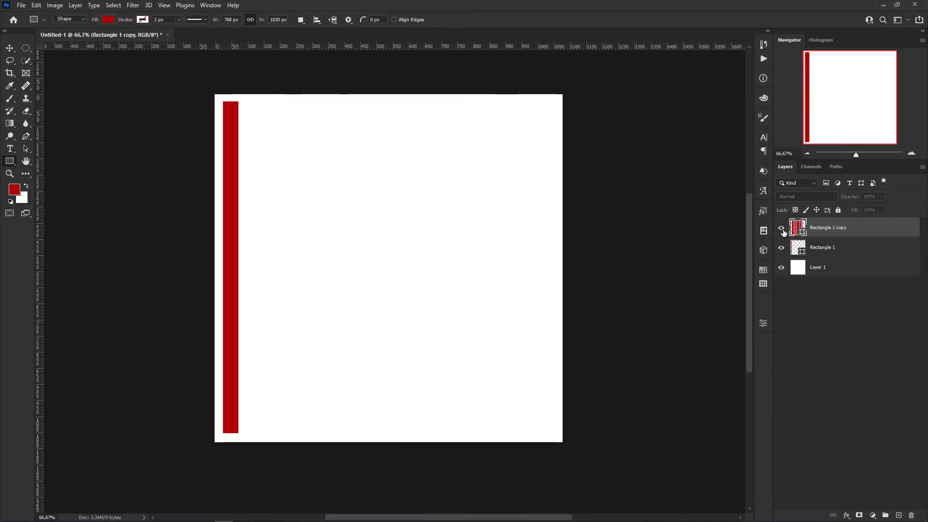
click(782, 228)
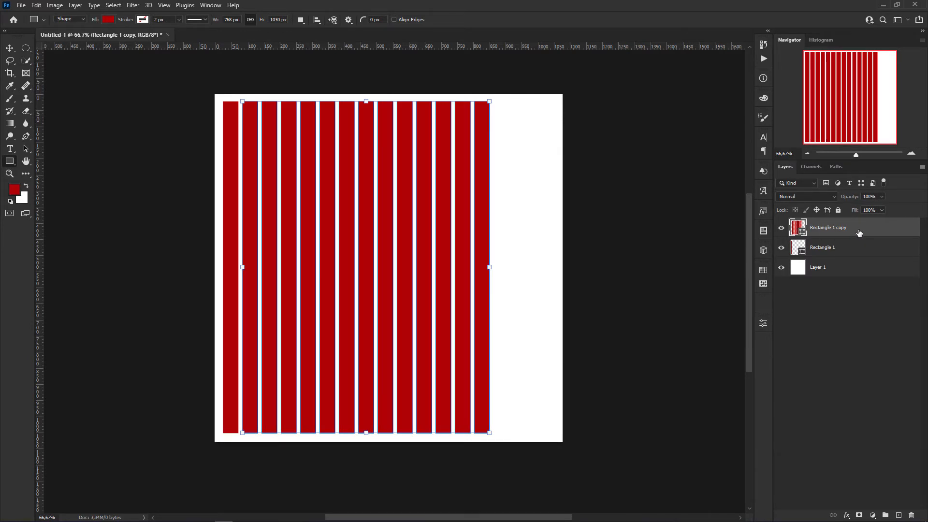
key(Delete)
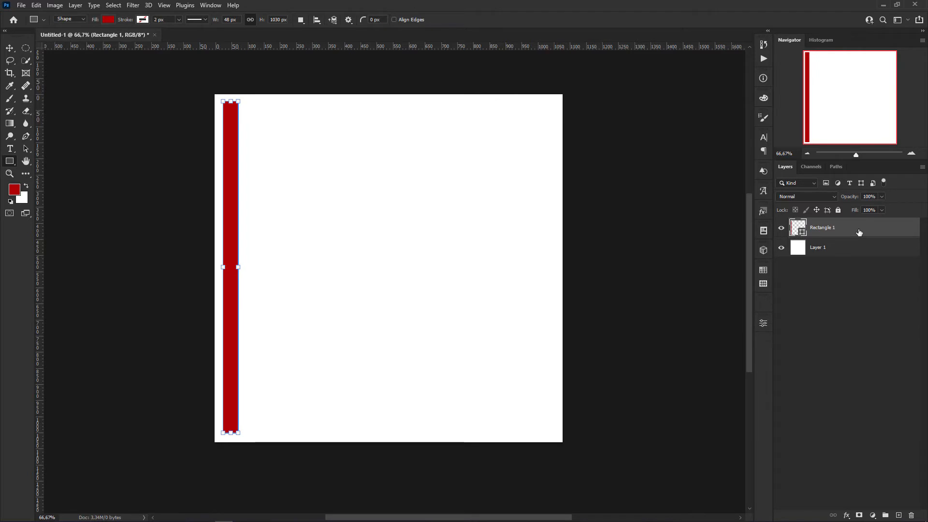
key(Delete)
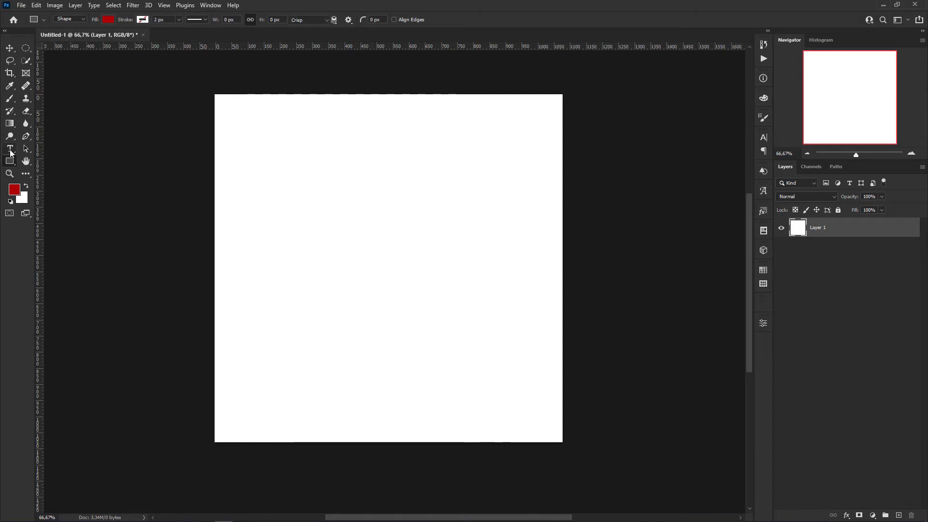
Step: Add the text "Again" in the upper middle of the canvas with the Type tool and set it in all caps
click(9, 149)
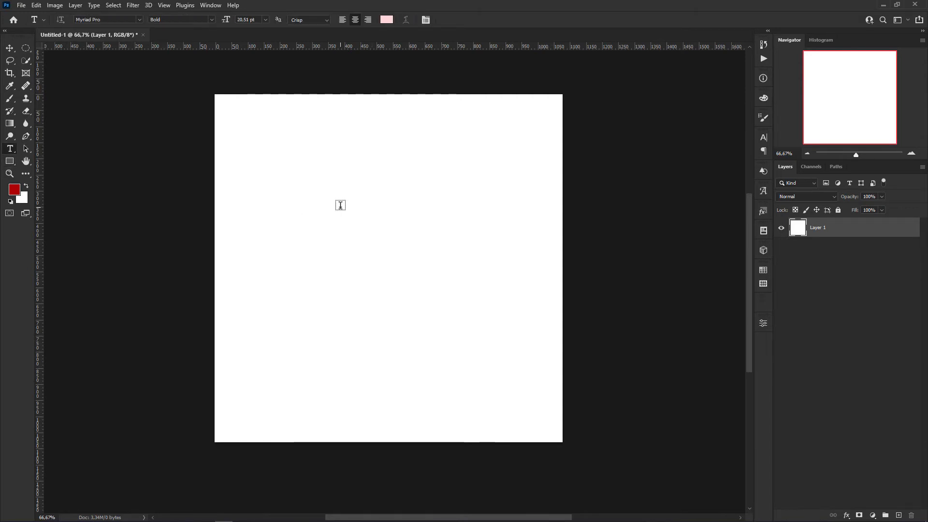
click(378, 204)
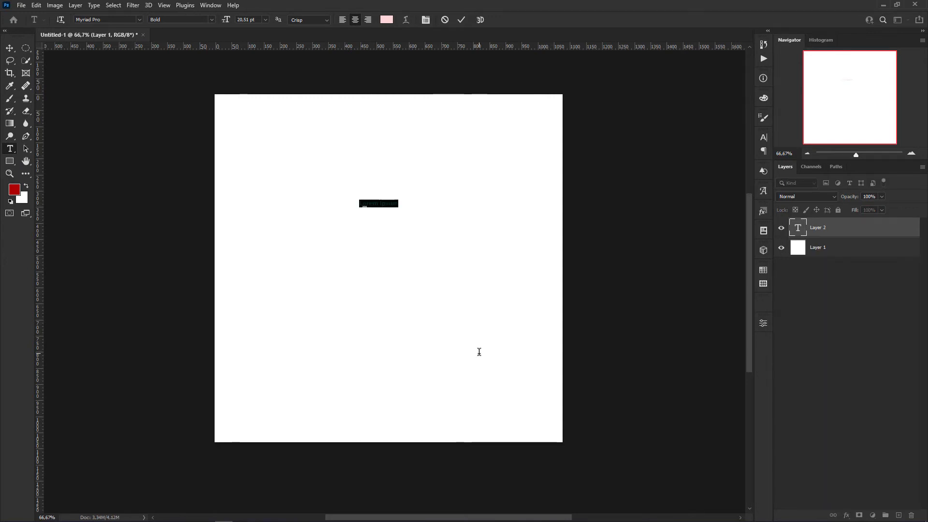
key(BackSpace)
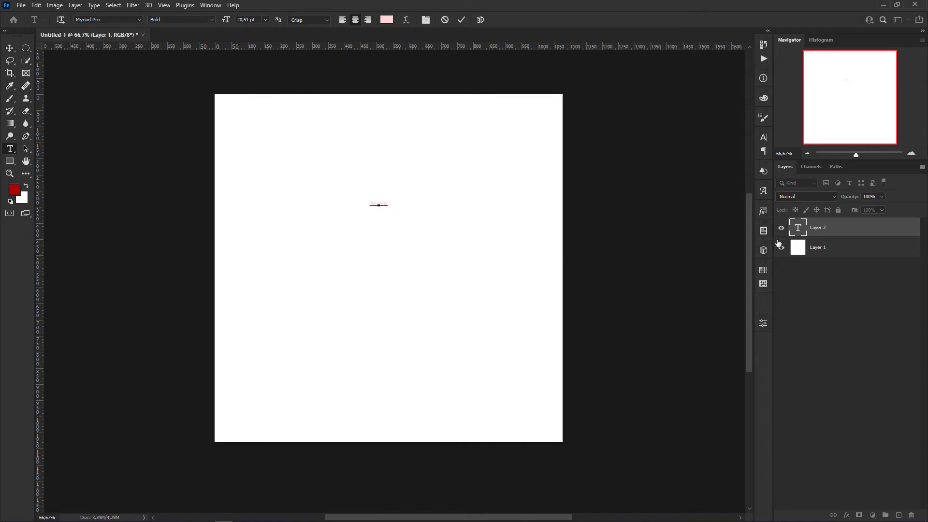
key(ctrl+a)
click(768, 139)
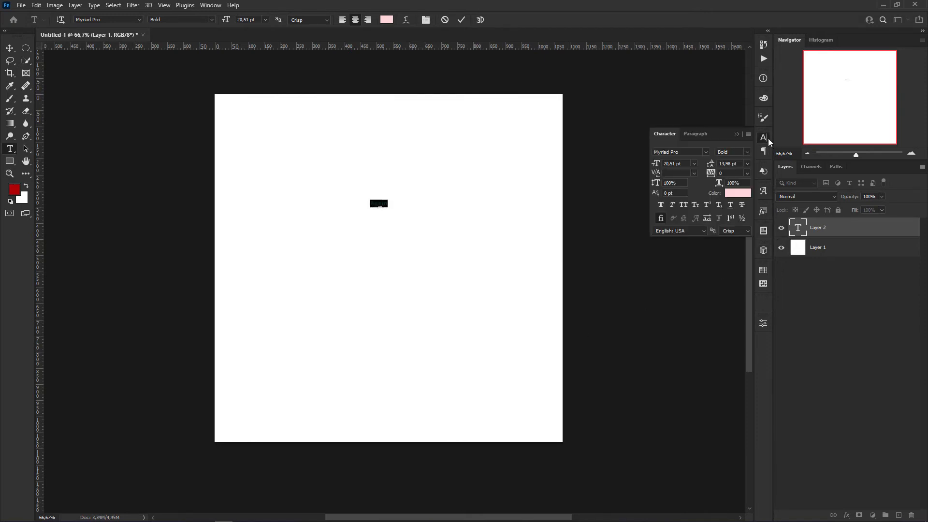
click(684, 204)
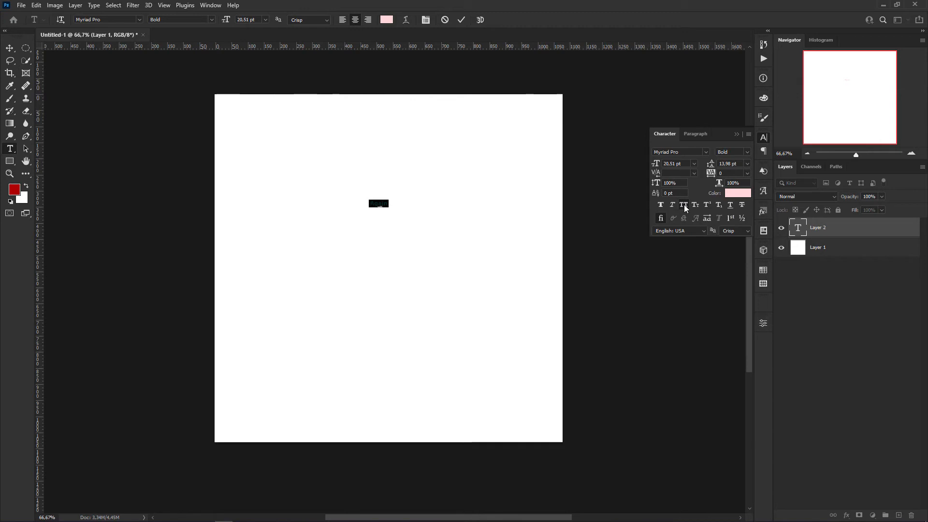
click(738, 133)
Step: Set the text colour of the word AGAIN to dark red
click(387, 20)
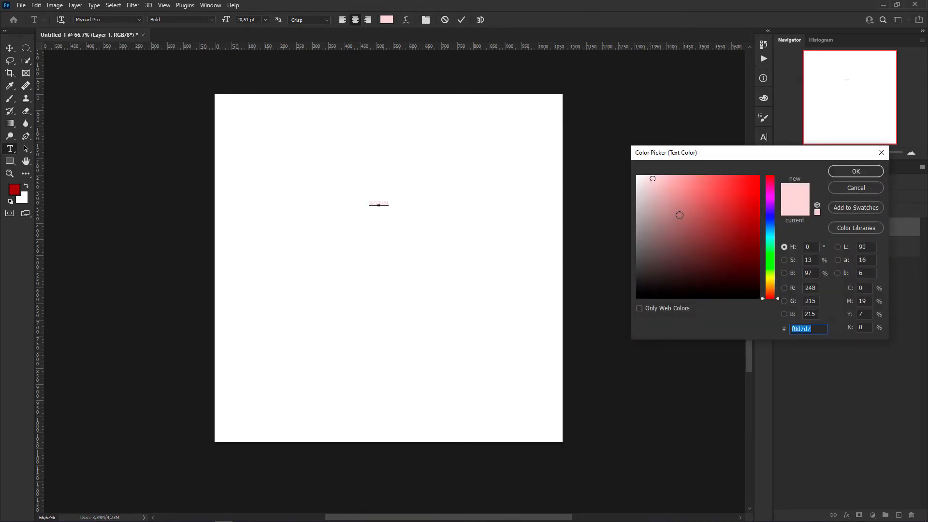
mouse_move(703, 200)
mouse_down()
mouse_move(725, 182)
mouse_move(701, 202)
mouse_move(715, 248)
mouse_move(726, 249)
mouse_up()
click(845, 175)
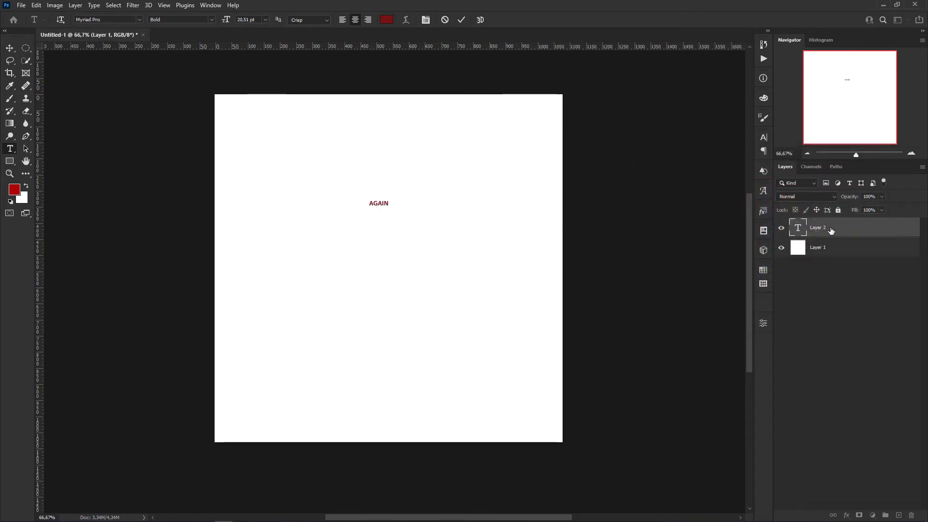
Step: Scale the AGAIN text up to about 1092% with Free Transform and centre it horizontally in the canvas's upper half
key(ctrl+t)
drag(390, 200, 481, 150)
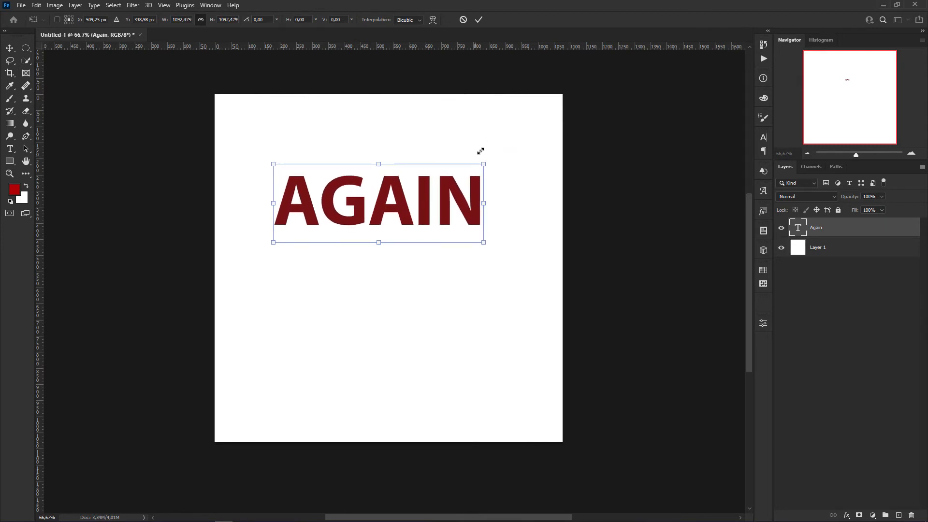
key(Return)
key(v)
drag(411, 207, 415, 231)
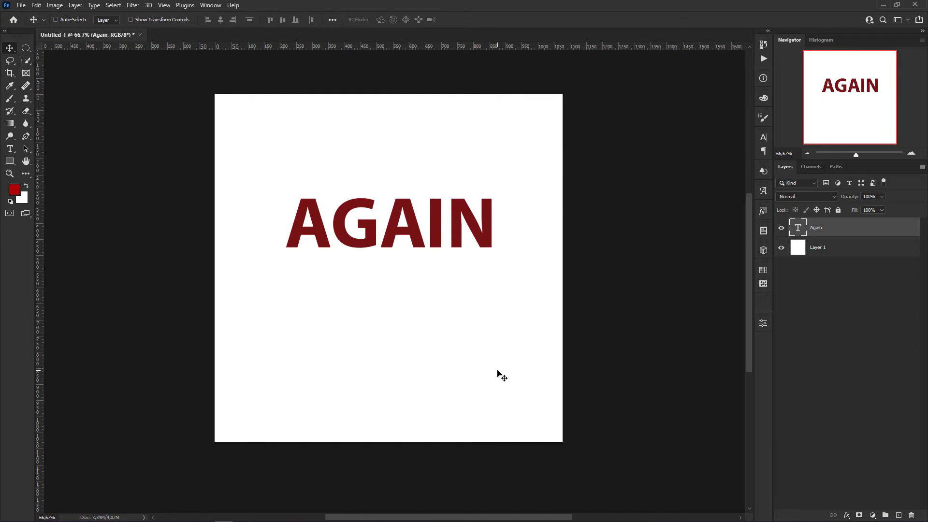
Step: Duplicate the AGAIN text with Free Transform and nudge the copy 1.5 px upward
key(ctrl)
key(ctrl+t)
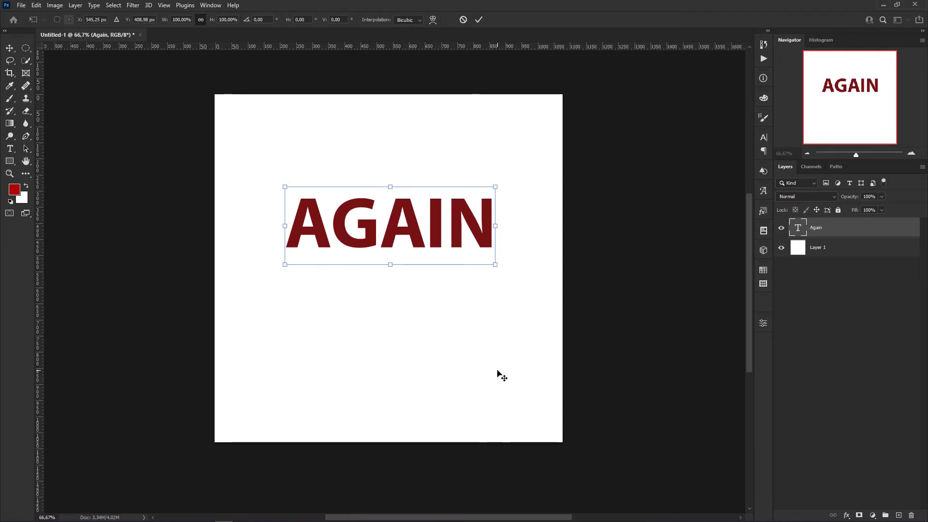
key(alt+Up)
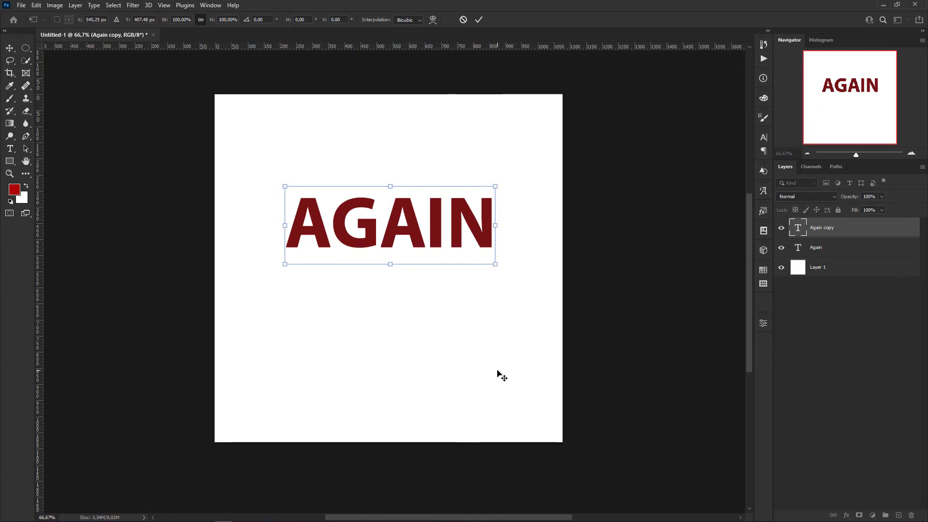
key(Return)
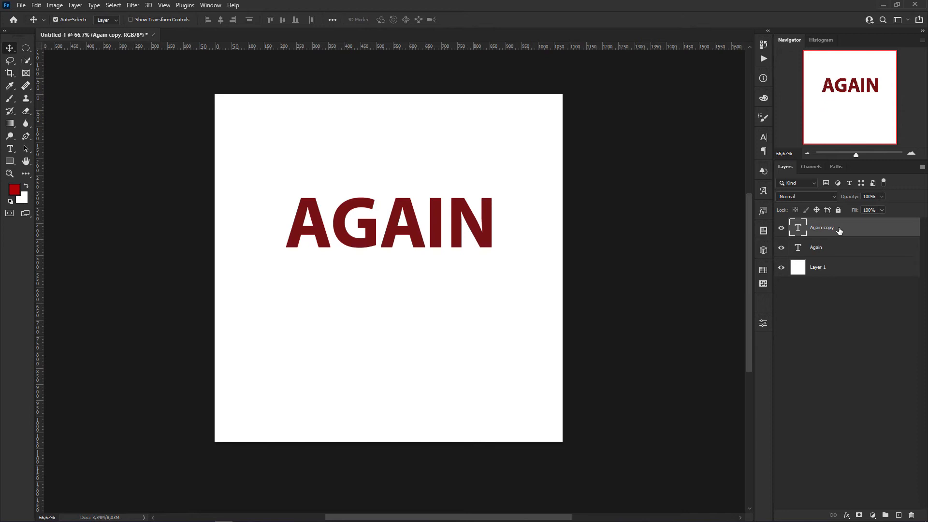
Step: Repeat the text's upward-nudged copy with Transform Again until 18 copies are stacked above the original
key(ctrl+j)
key(ctrl+j)
key(ctrl+j)
key(ctrl+j)
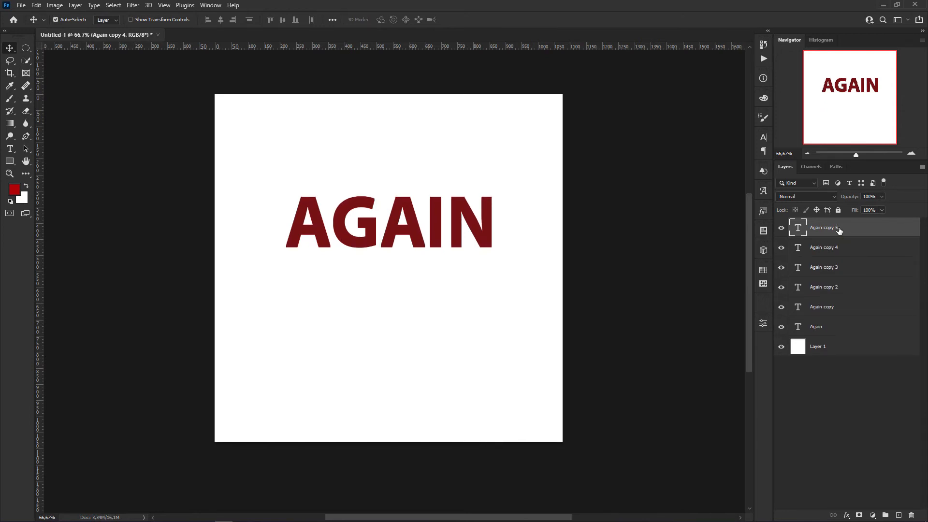
key(ctrl+j)
key(ctrl+j)
key(ctrl+j)
key(ctrl+j)
key(ctrl+j)
key(ctrl+j)
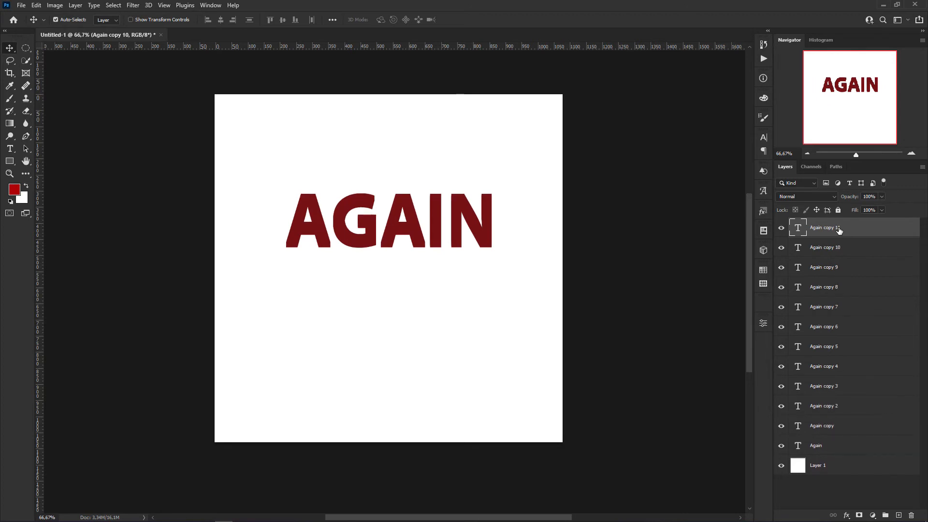
key(ctrl+j)
key(ctrl+j)
key(ctrl+j)
key(ctrl+j)
key(ctrl+j)
key(ctrl+j)
key(ctrl+j)
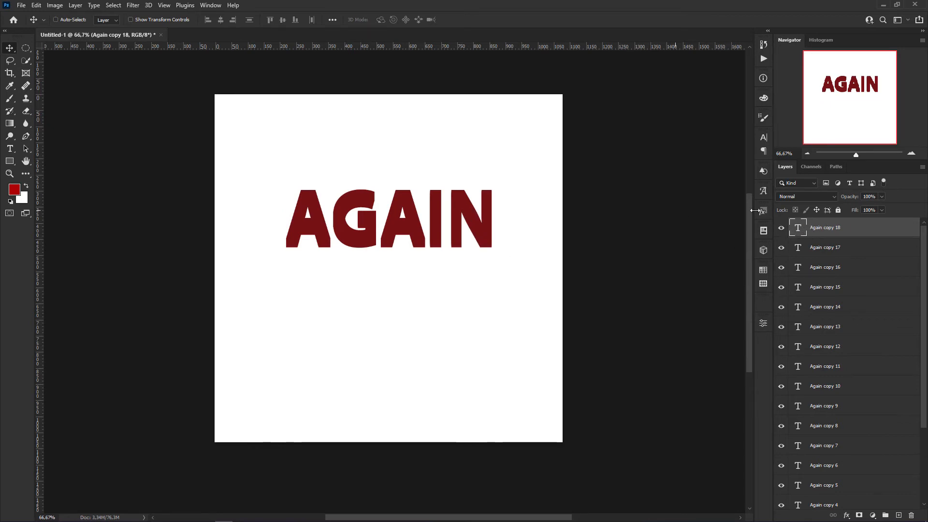
Step: Change the topmost text copy's colour to light pink, ffbdbd
key(t)
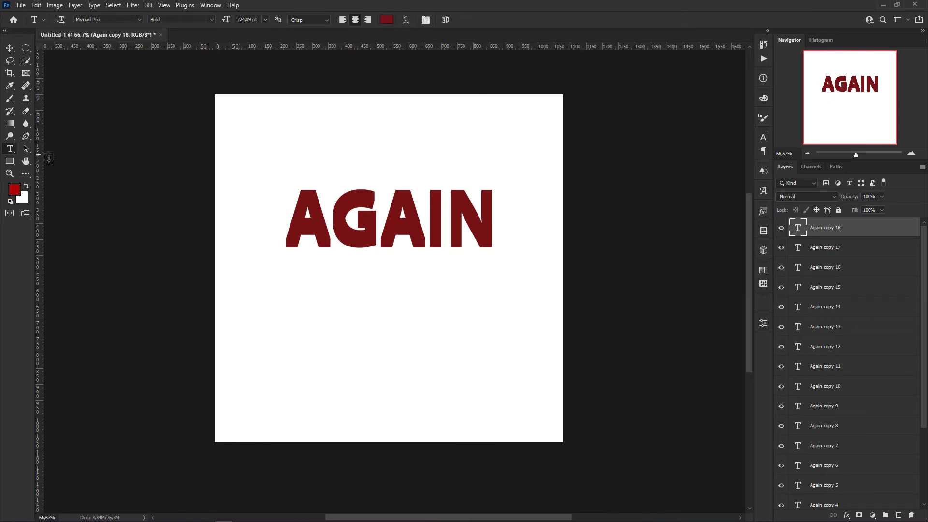
click(386, 20)
drag(685, 209, 668, 174)
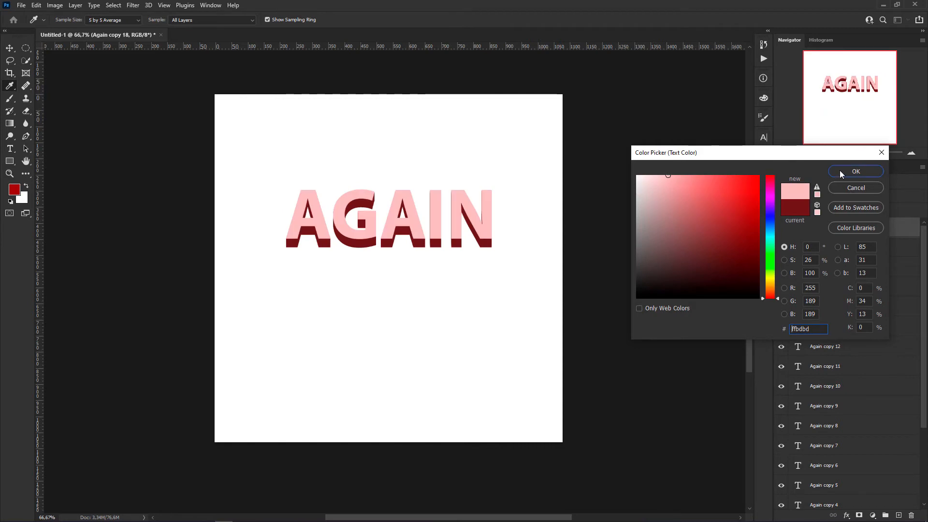
click(853, 172)
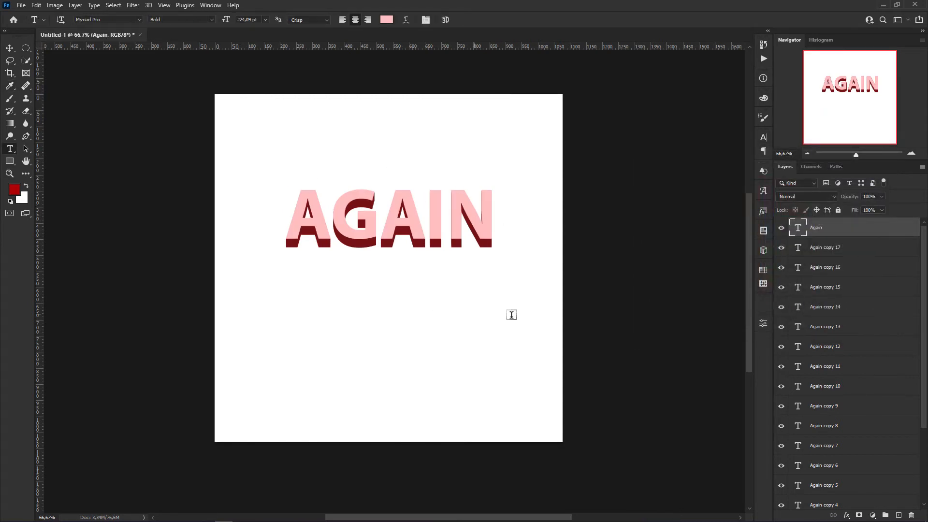
Step: Merge all the dark red text layers, from Again copy 17 down to the original Again, into one layer
scroll(464, 266, up, 4)
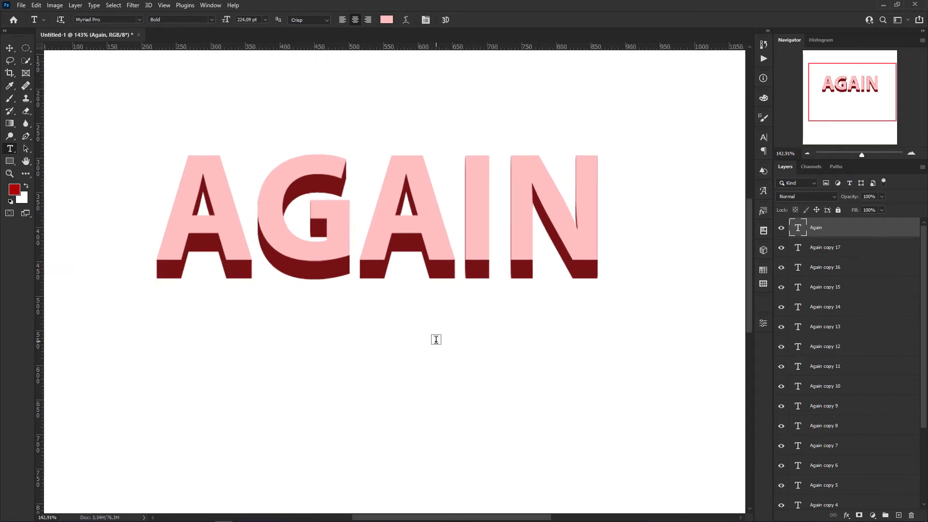
scroll(435, 340, down, 5)
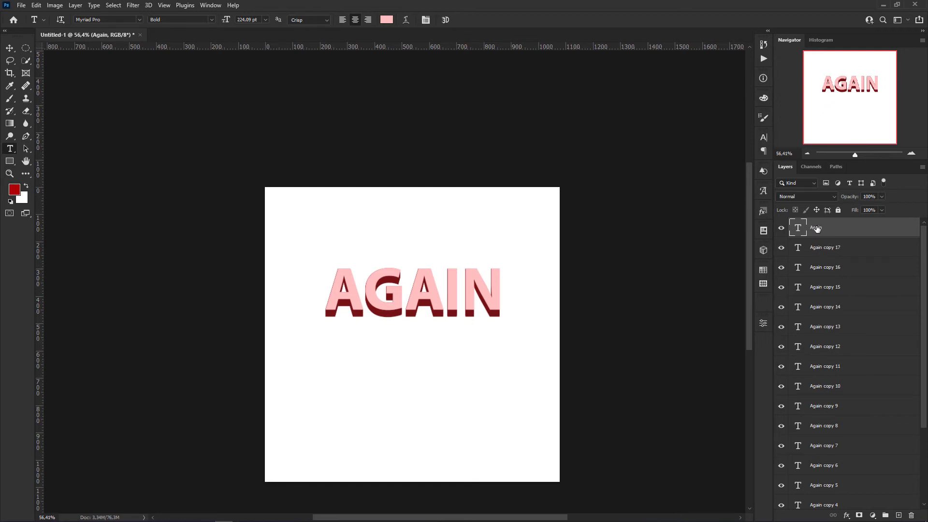
click(826, 250)
scroll(826, 249, down, 3)
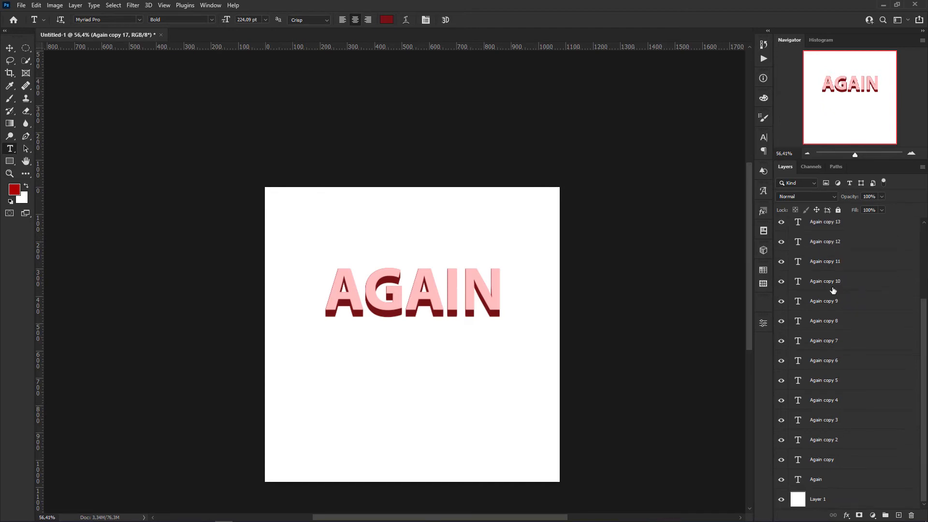
shift+click(832, 483)
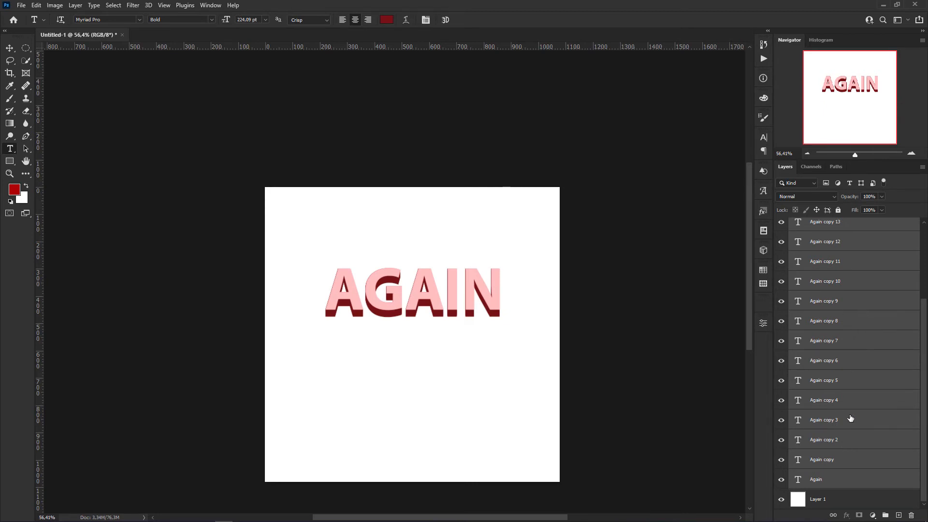
key(ctrl+e)
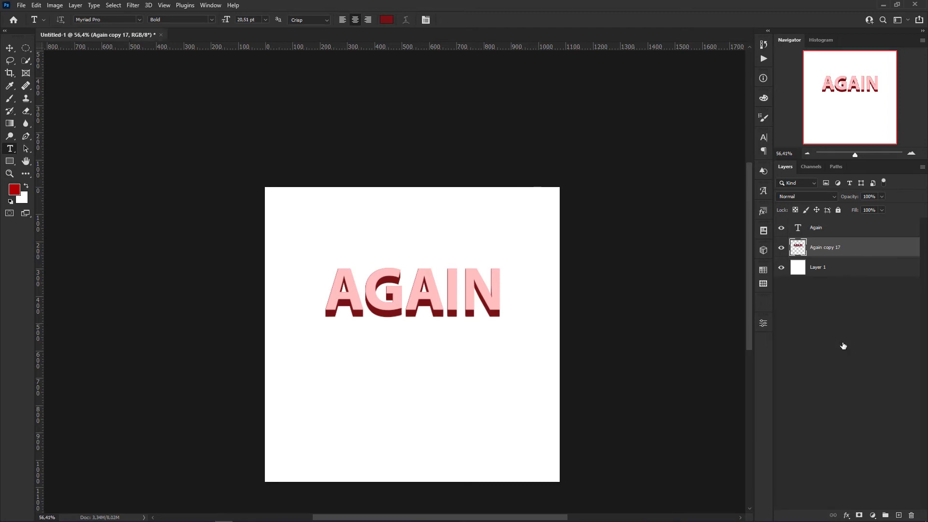
Step: Hide and show the merged dark red layer and the pink text layer in turn to compare their contents
click(781, 248)
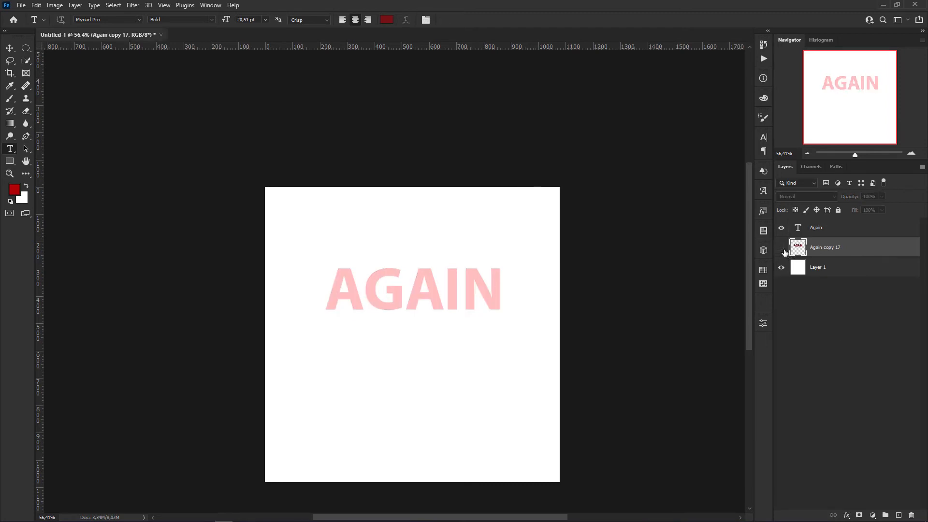
click(782, 247)
click(781, 247)
click(781, 247)
click(782, 228)
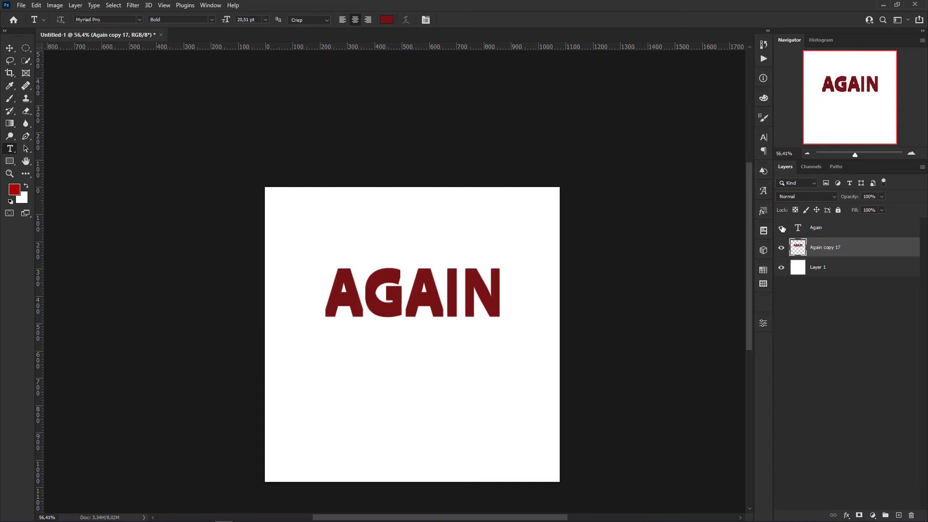
click(782, 227)
click(782, 228)
click(782, 228)
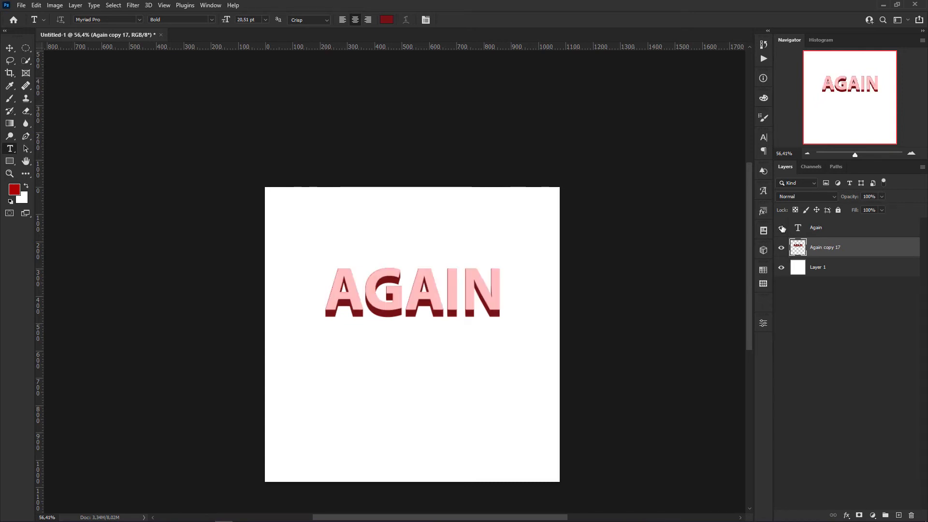
scroll(442, 306, up, 2)
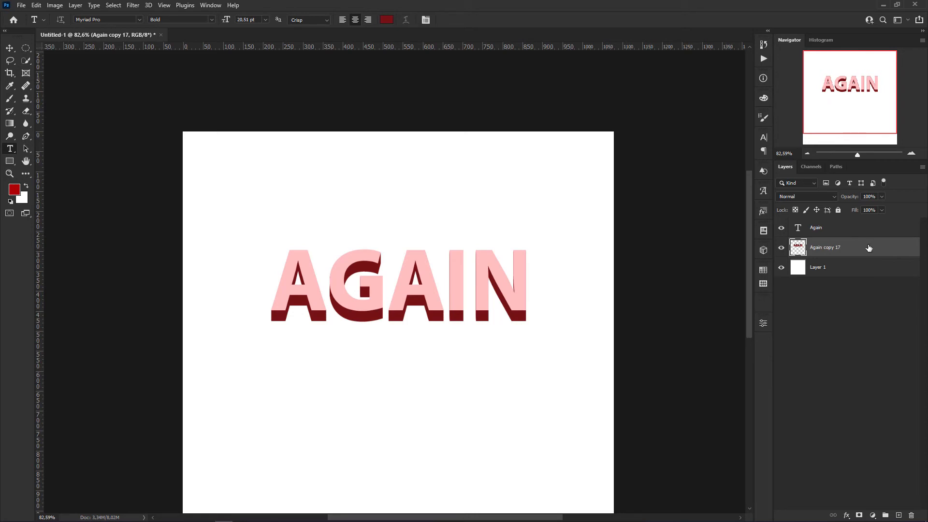
Step: Delete the merged dark red layer and convert the pink Again text layer to a smart object
key(Delete)
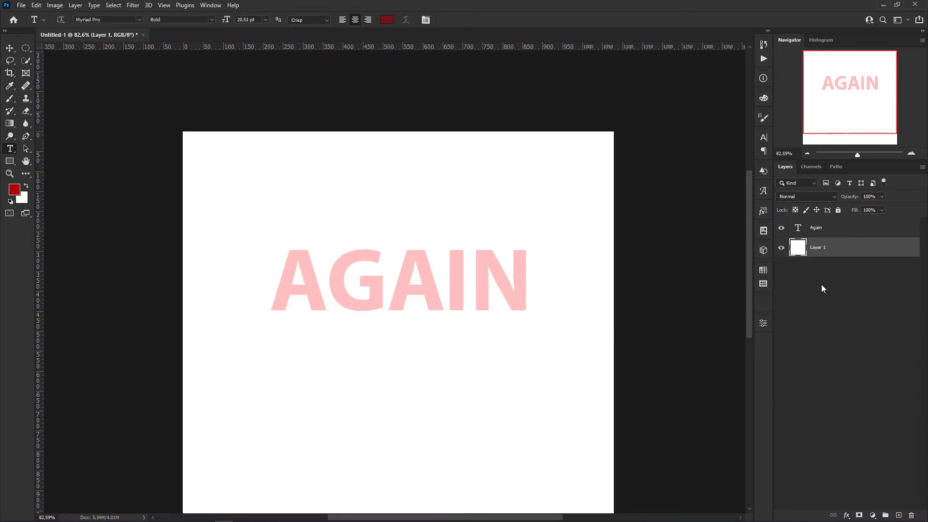
click(843, 231)
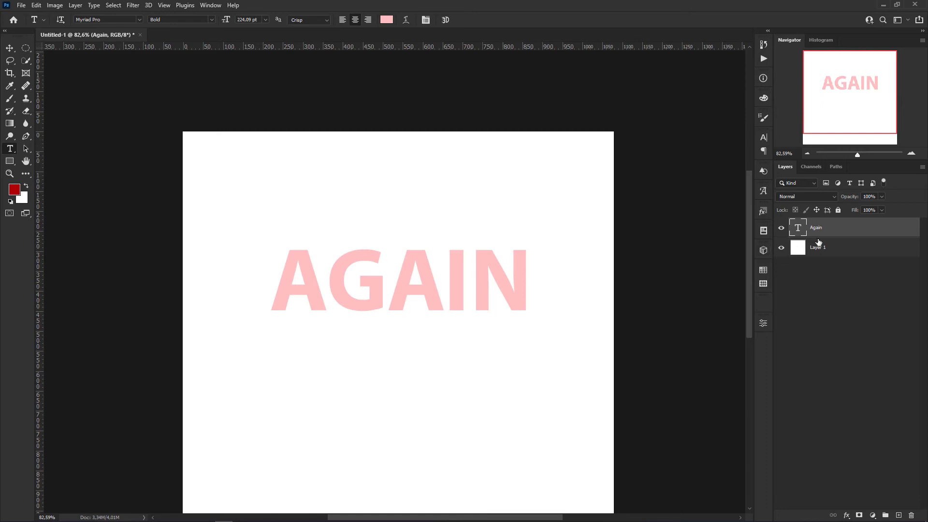
right_click(848, 230)
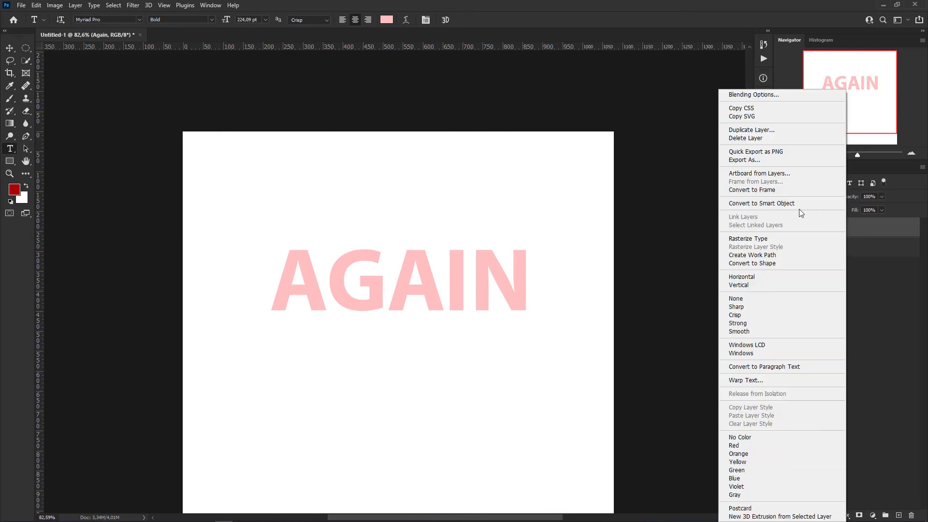
click(765, 209)
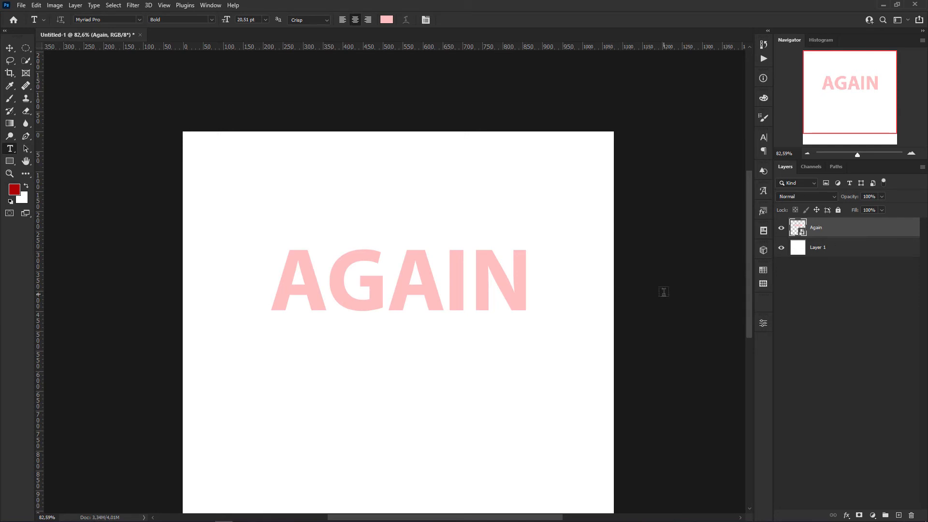
Step: Nudge the Again smart object one increment upward with Free Transform
key(ctrl+t)
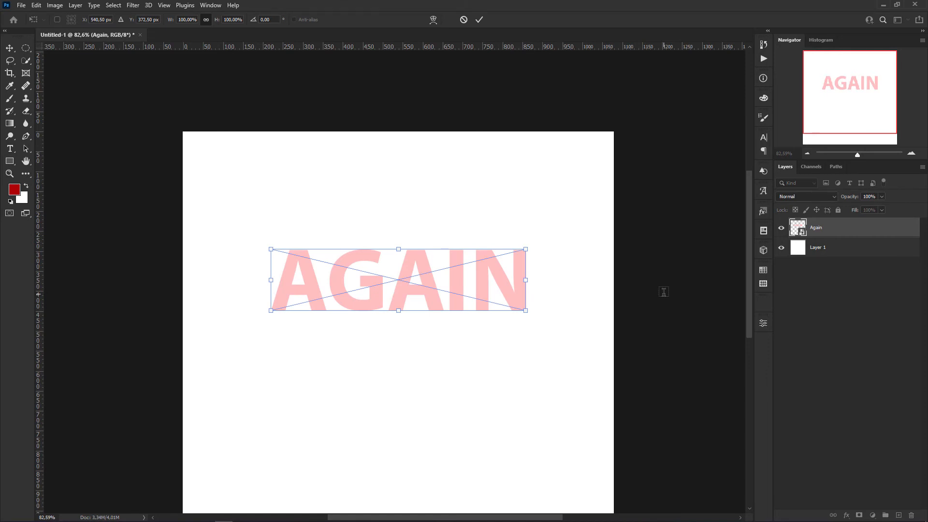
key(Up)
key(Return)
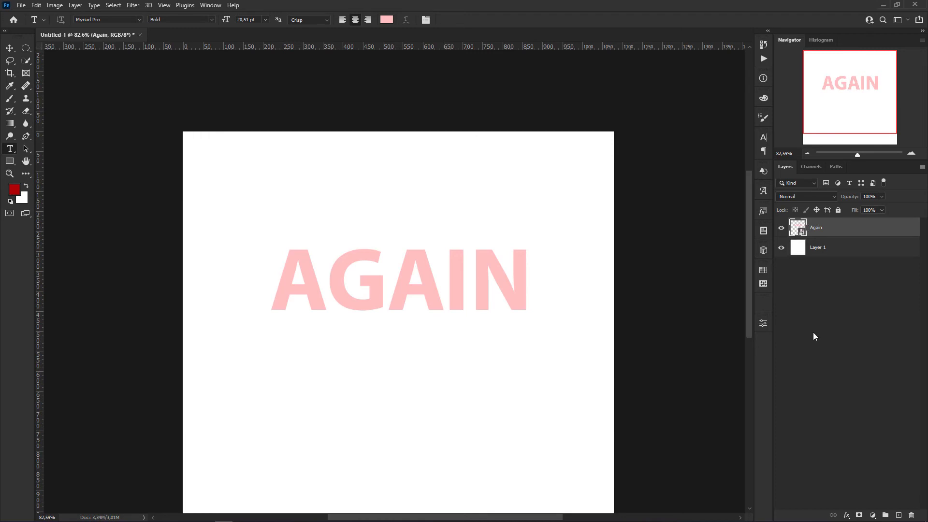
Step: Repeat the upward nudge with Transform Again on the Again smart object to build fifteen stacked copies
key(ctrl+j)
key(ctrl+j)
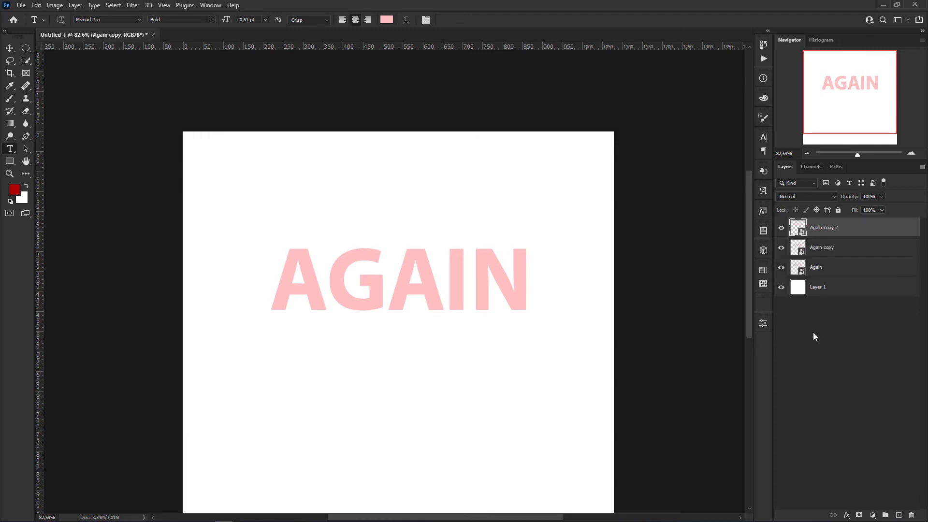
key(ctrl+j)
key(ctrl+j)
key(ctrl+j)
key(ctrl+j)
key(ctrl+j)
key(ctrl+j)
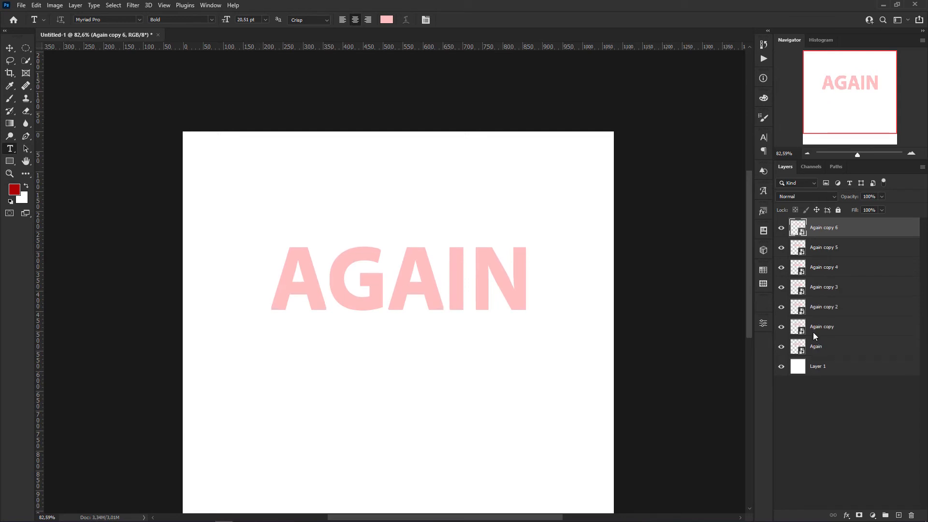
key(ctrl+j)
key(ctrl+j)
key(ctrl+j)
key(ctrl+j)
key(ctrl+j)
key(ctrl+j)
key(ctrl+j)
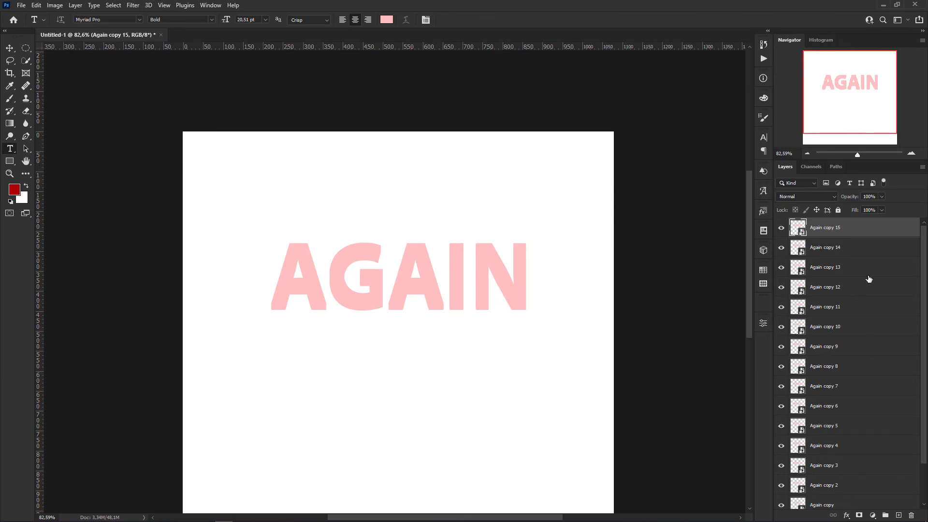
scroll(843, 338, down, 2)
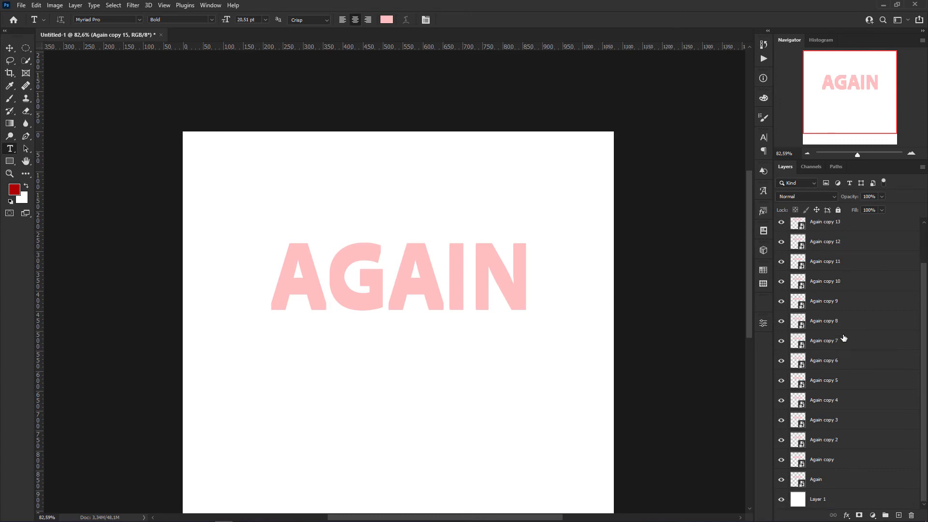
scroll(844, 338, up, 2)
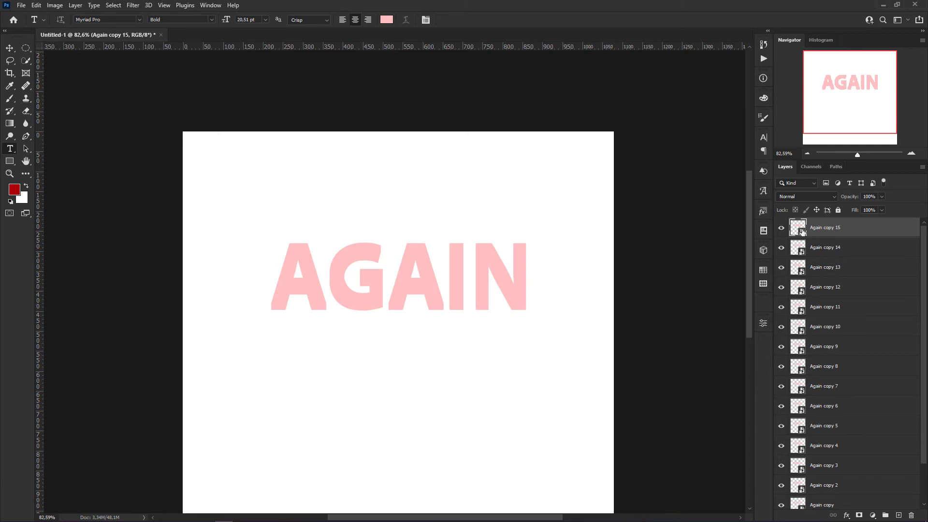
Step: Apply a light blue Color Overlay at 100% opacity to the topmost Again copy and collapse its effects list
double_click(883, 228)
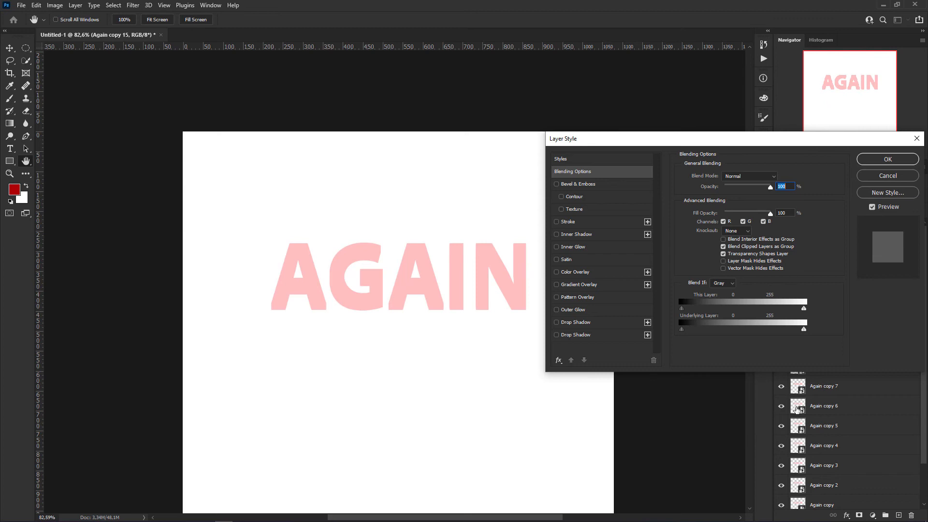
click(584, 273)
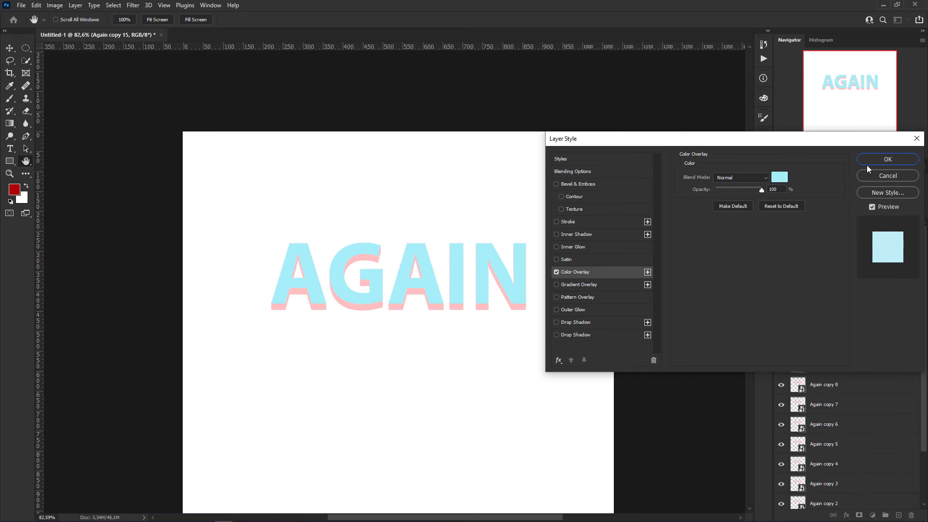
click(887, 159)
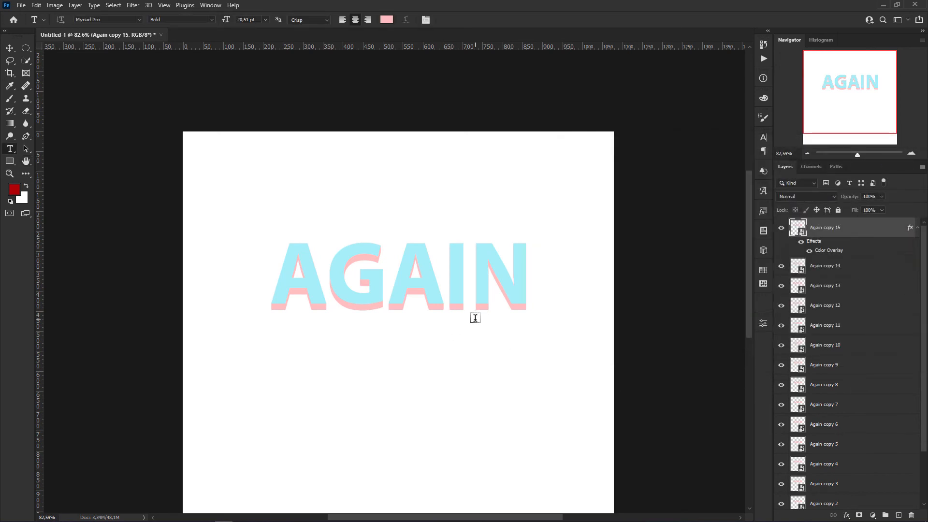
click(917, 228)
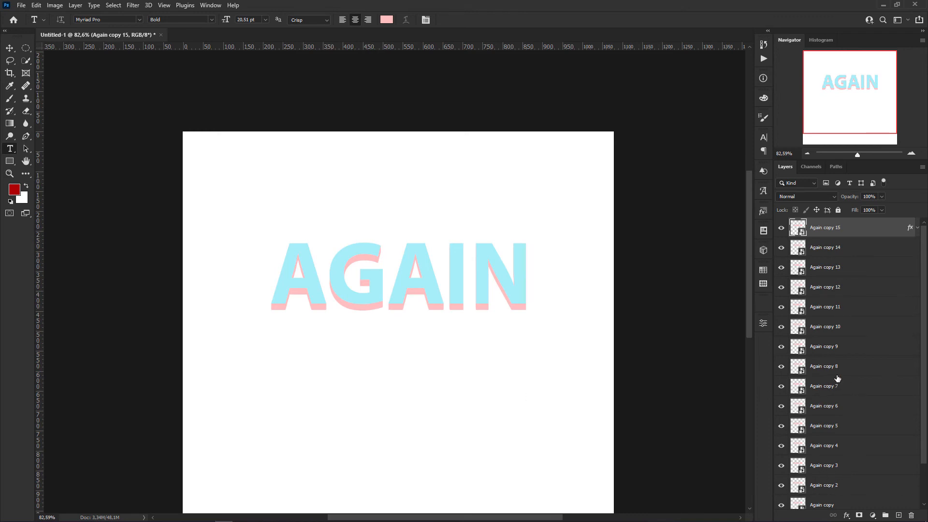
Step: Group all the Again smart object layers below the blue one, from Again copy 14 down to the original
click(834, 250)
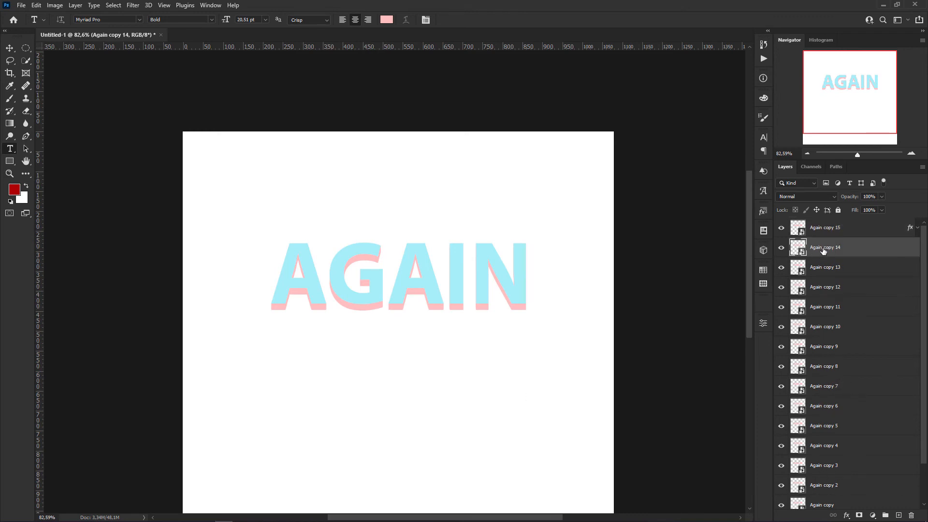
scroll(824, 250, down, 2)
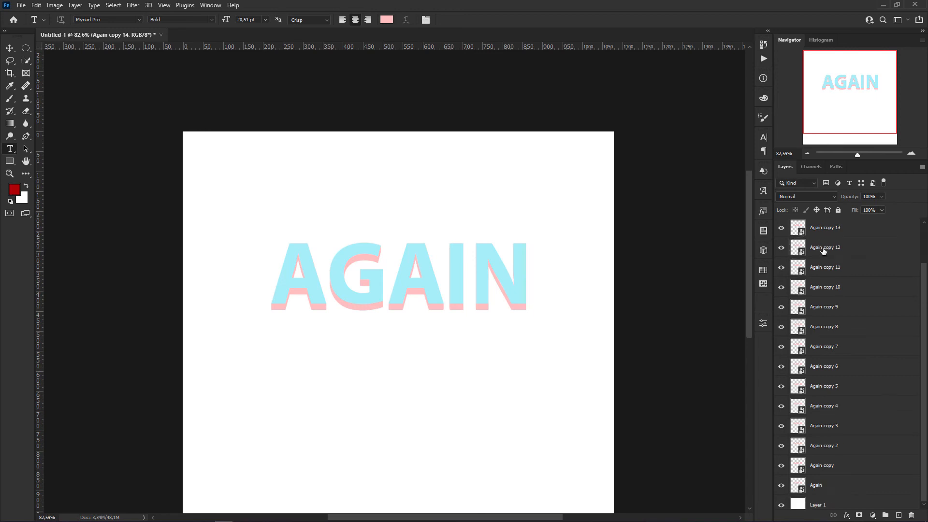
shift+click(845, 478)
key(ctrl+g)
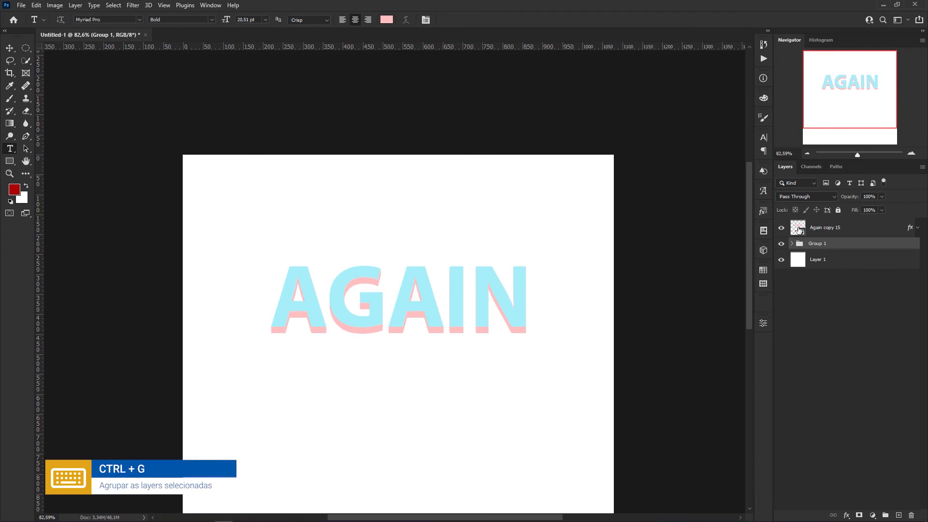
Step: Open the contents of the blue smart object and replace its text with TRANSFORM
double_click(798, 229)
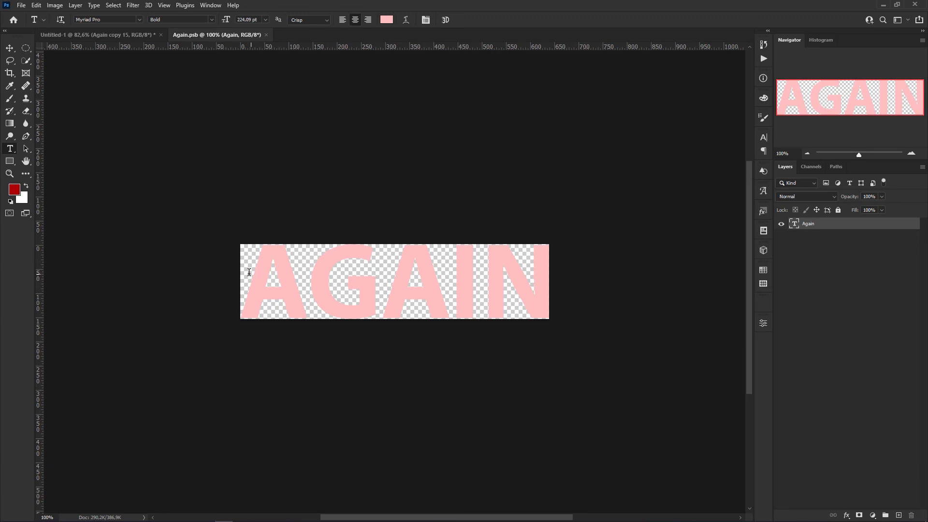
drag(246, 272, 640, 269)
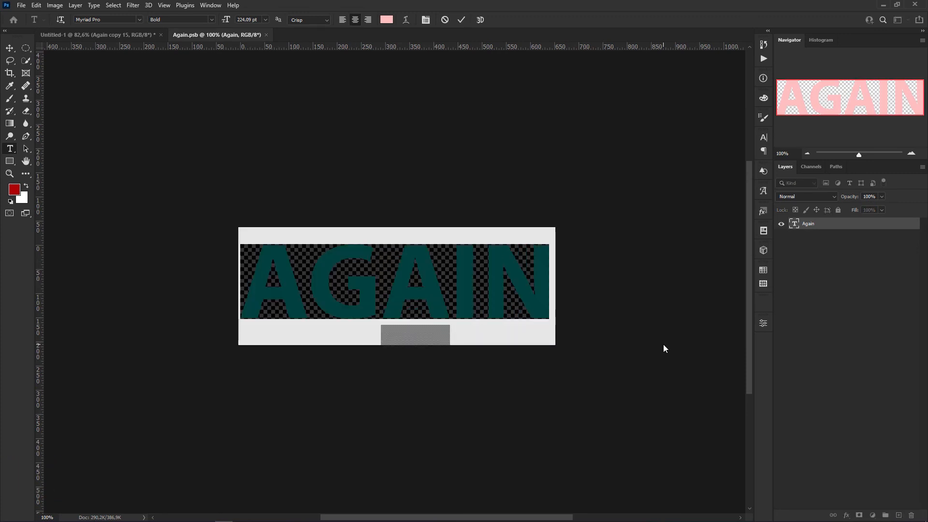
text(TRA)
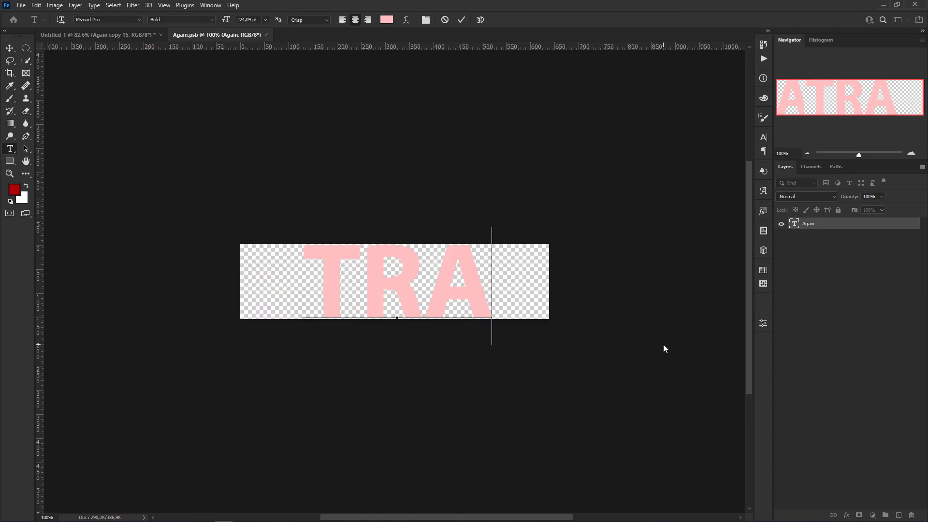
text(NSFORM)
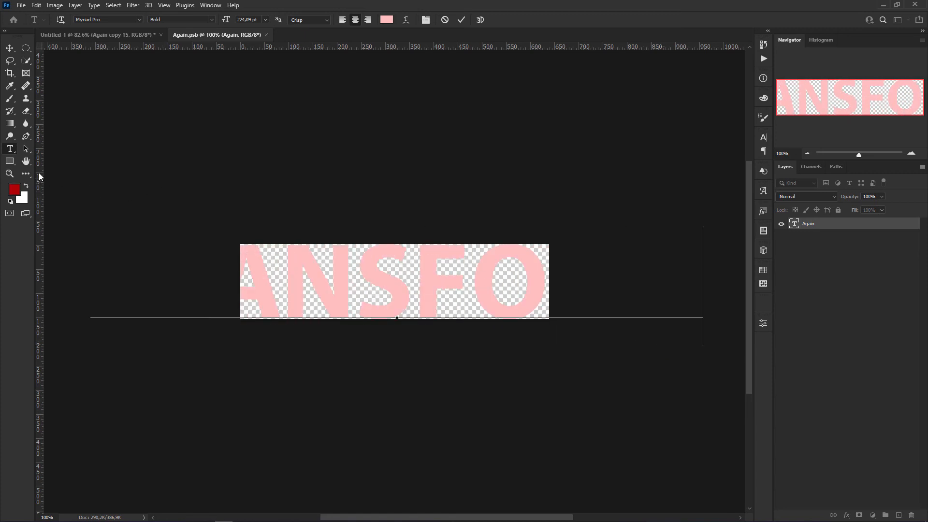
Step: Widen the smart object's canvas with an unconstrained crop to fit the whole word TRANSFORM, then save and close it
click(9, 73)
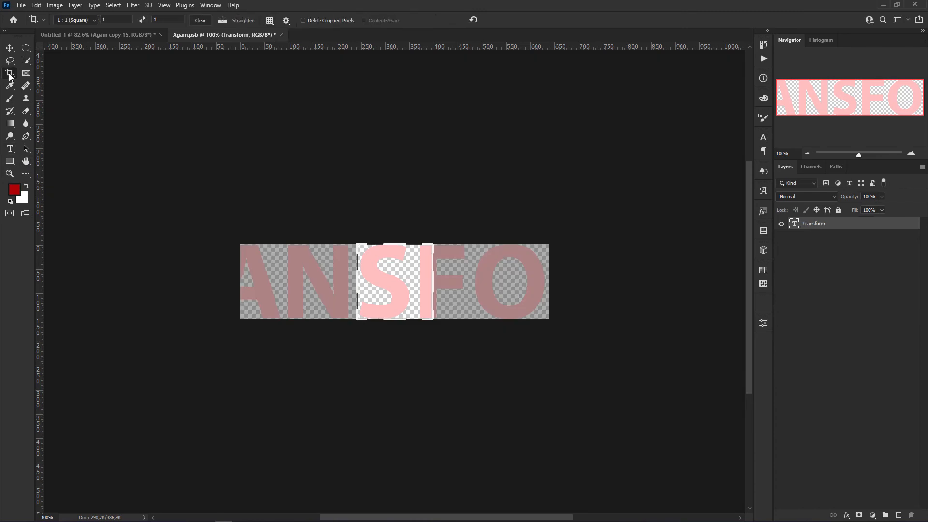
click(206, 20)
drag(434, 276, 704, 277)
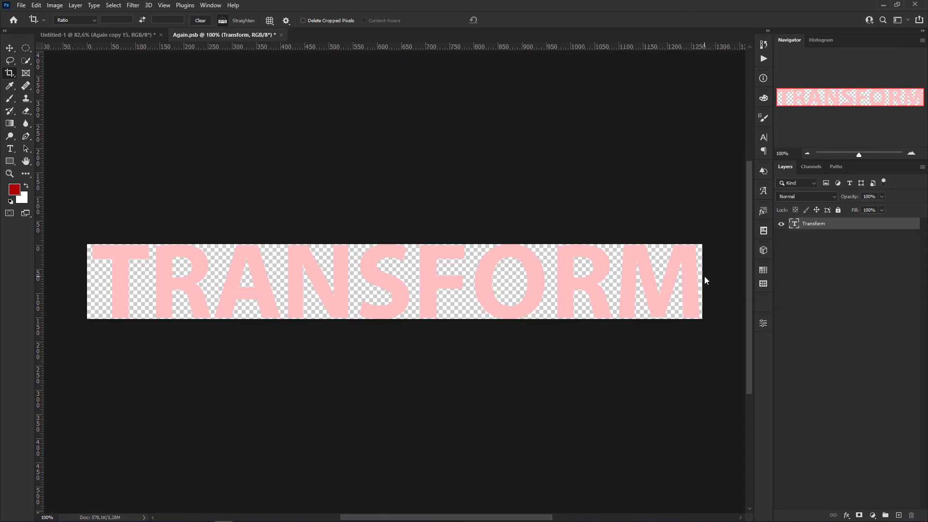
key(ctrl+s)
click(278, 34)
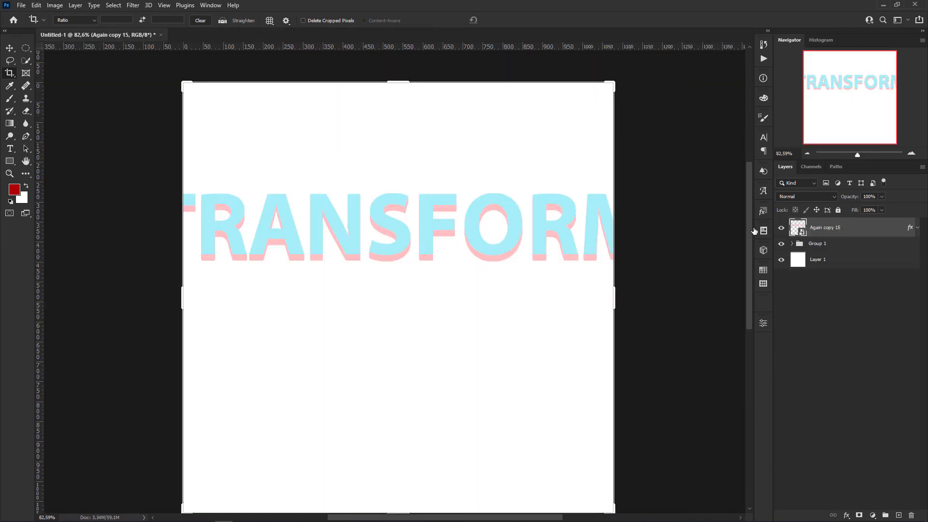
key(ctrl+t)
drag(612, 202, 581, 206)
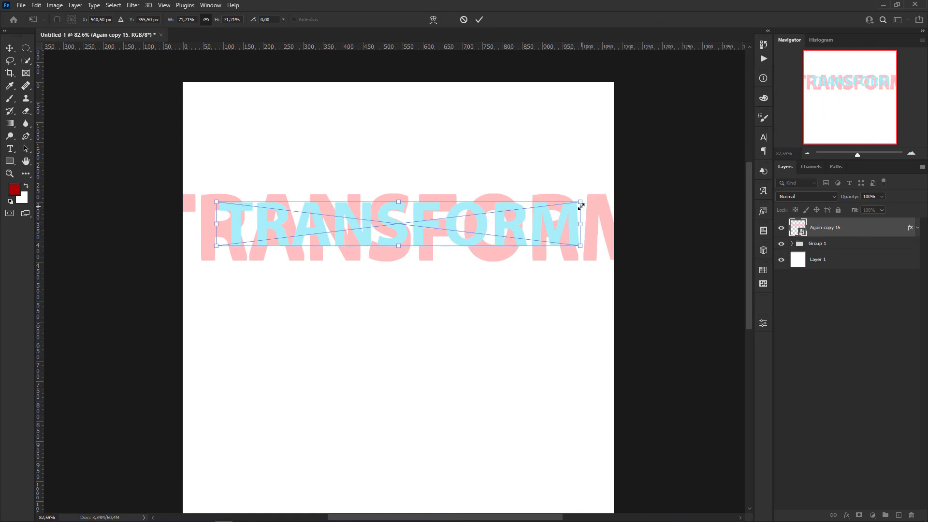
key(ctrl+z)
key(Escape)
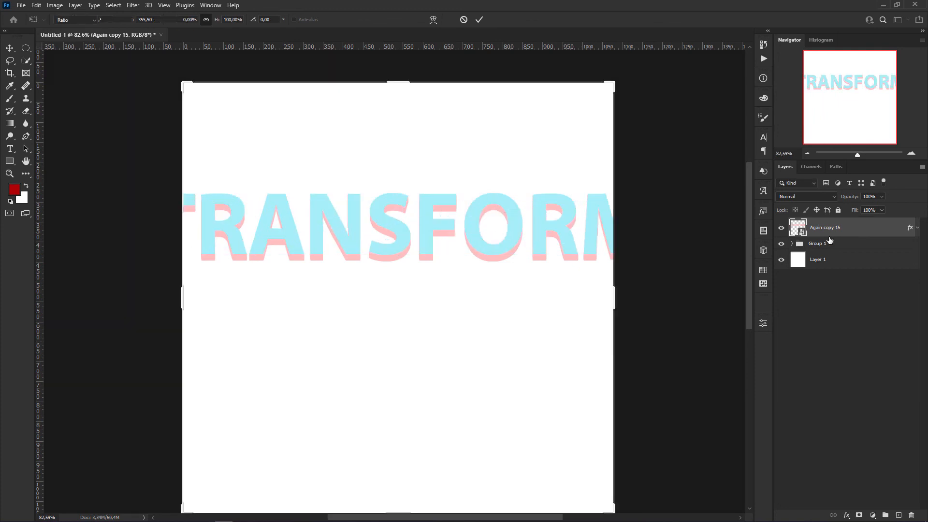
Step: Scale the blue text layer and Group 1 together to about 76% so TRANSFORM fits inside the canvas
shift+click(846, 243)
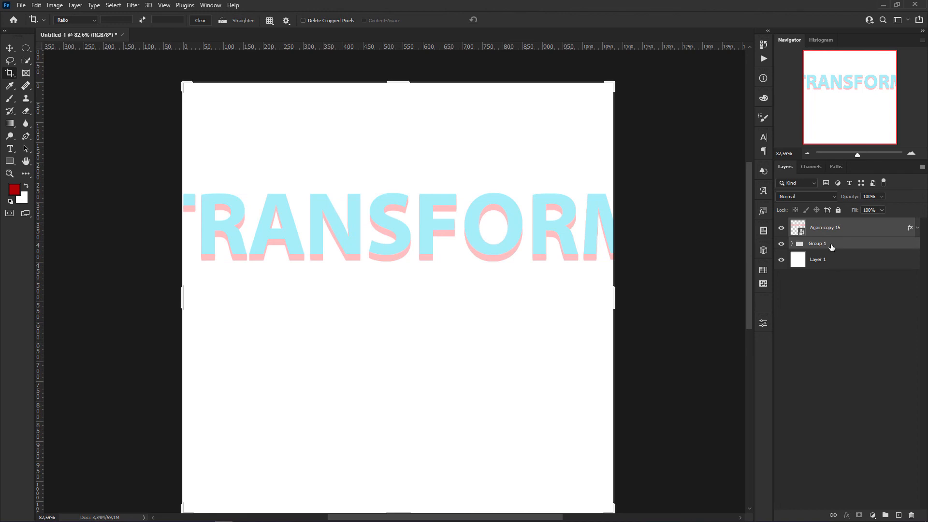
key(ctrl+t)
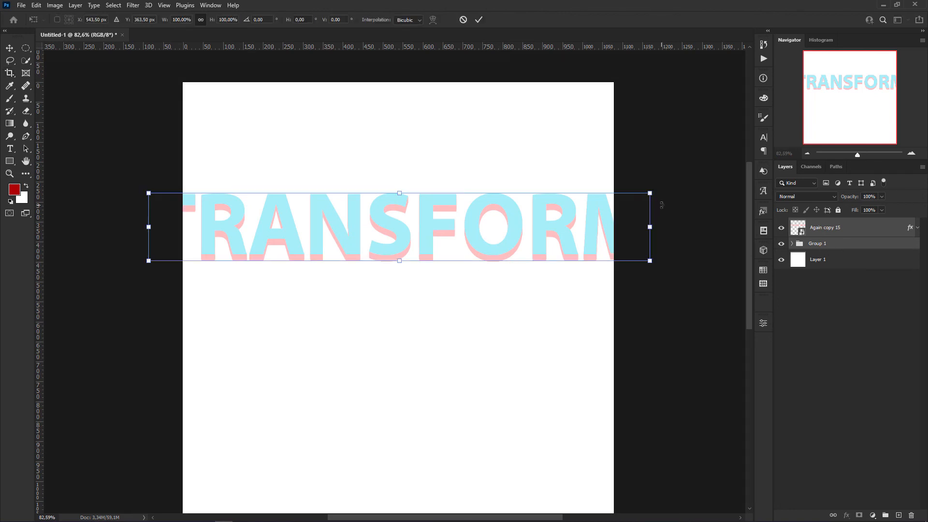
drag(650, 193, 597, 209)
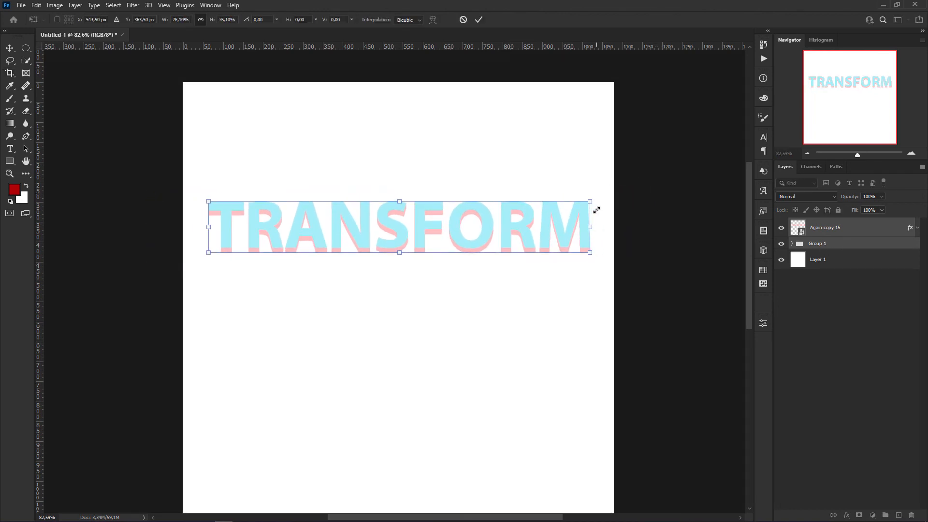
key(Return)
key(c)
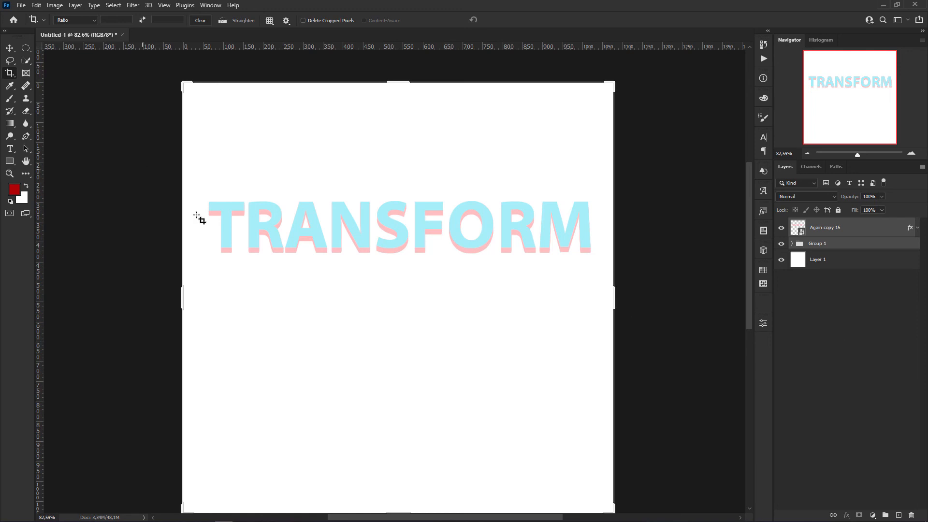
Step: Draw a thin dark red horizontal bar about 830 px wide below the text on a new layer, using the Rectangle tool in Pixels mode
click(843, 306)
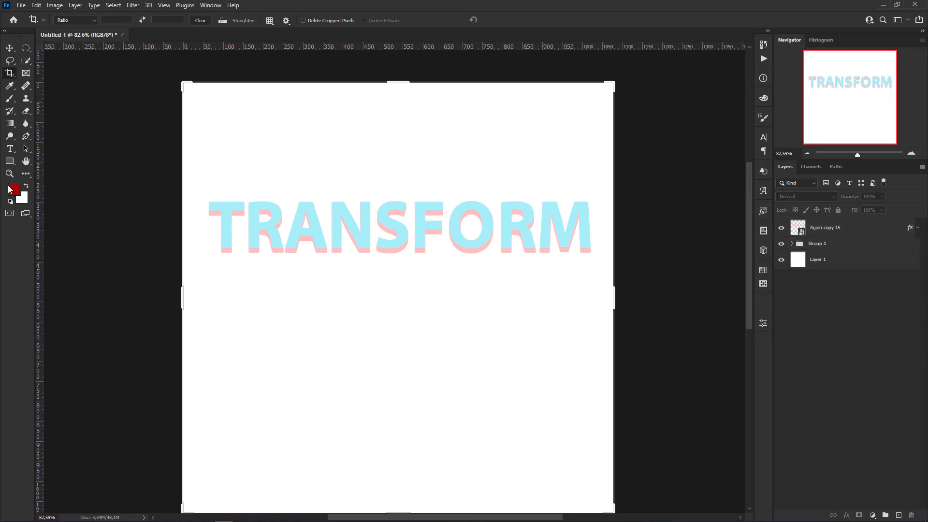
click(10, 167)
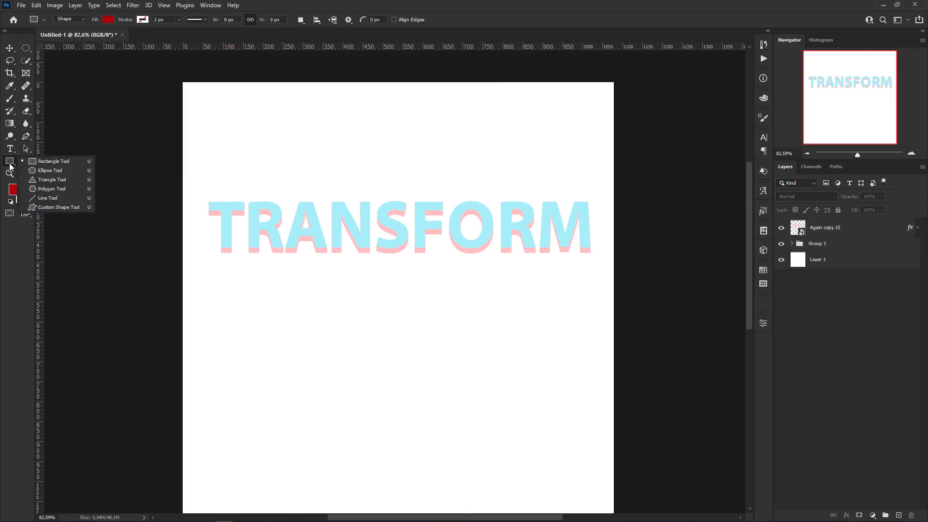
click(76, 19)
click(74, 43)
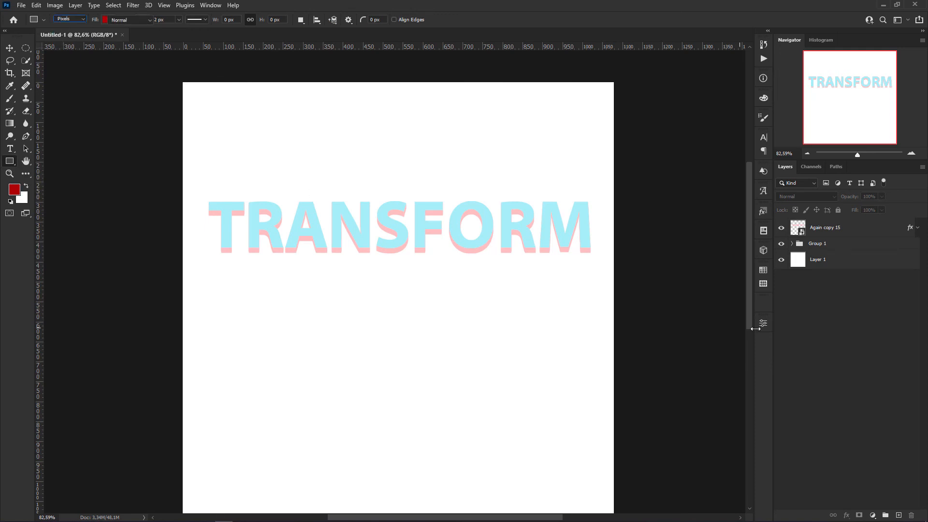
key(ctrl+shift+alt+n)
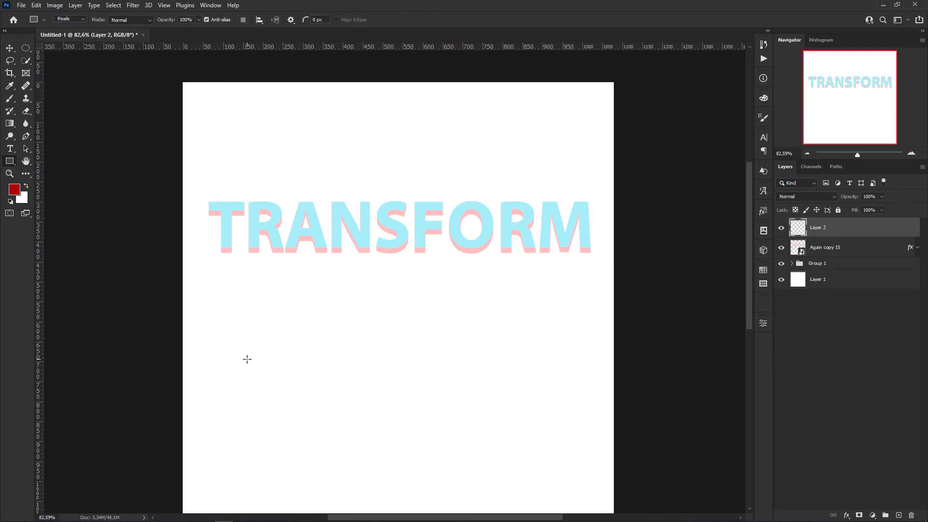
drag(246, 359, 576, 363)
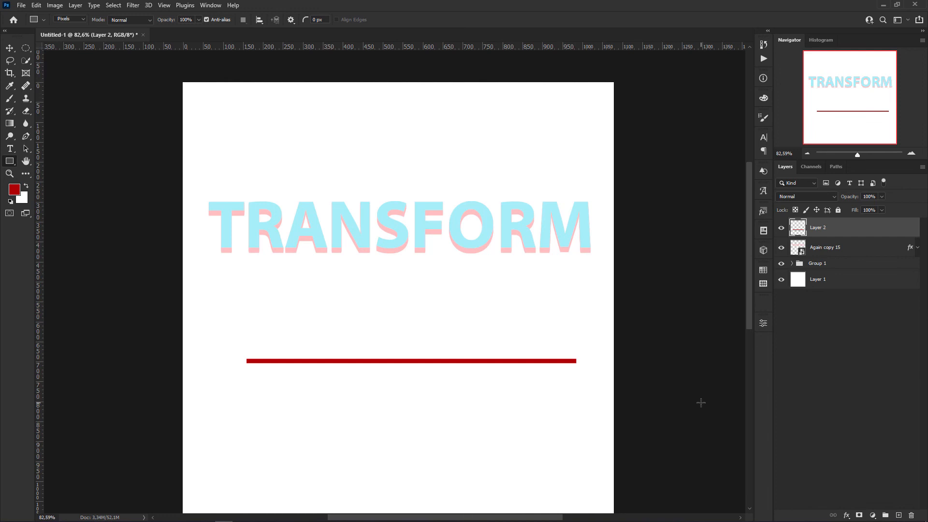
Step: Create a copy of the dark red bar rotated slightly counterclockwise about its centre with Free Transform
key(ctrl+t)
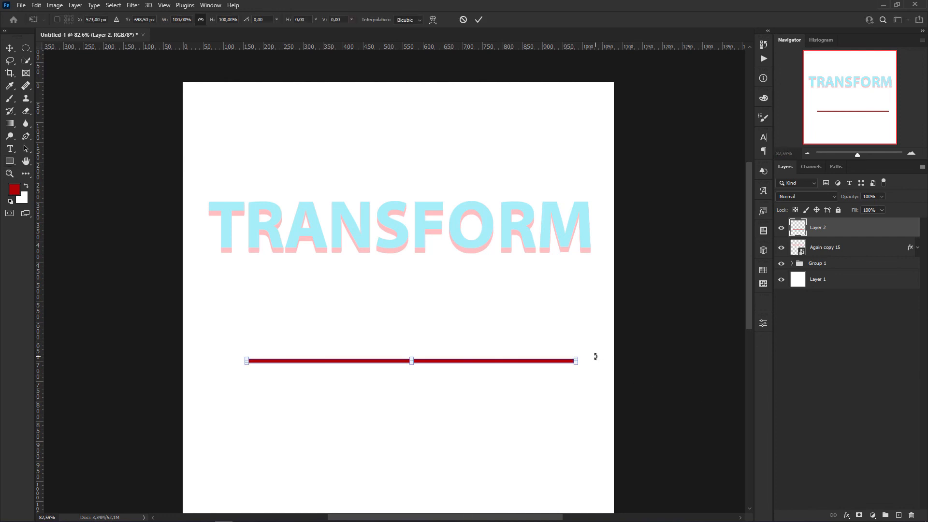
mouse_move(595, 356)
mouse_down()
mouse_move(595, 337)
mouse_move(597, 345)
mouse_up()
key(Return)
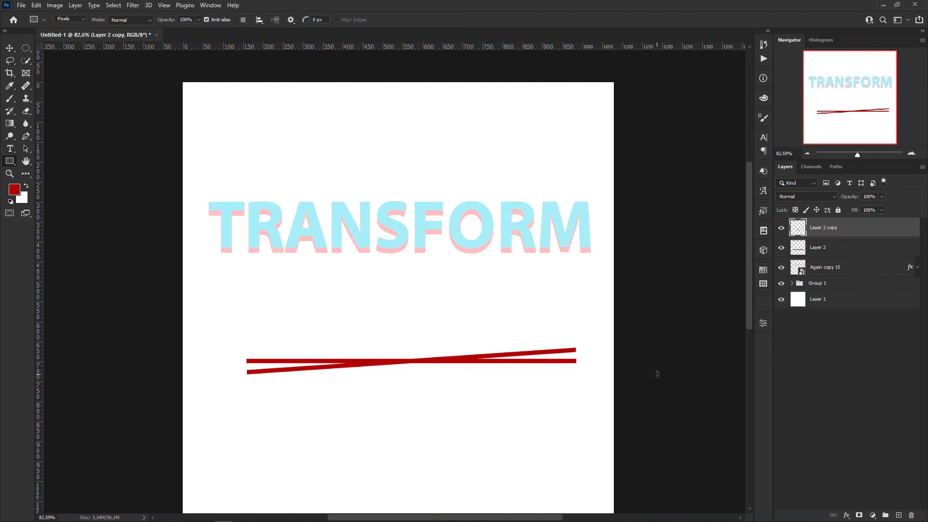
Step: Repeat the bar's rotation with copies 24 more times using Transform Again to form a fan of red lines
key(ctrl+alt+shift+t)
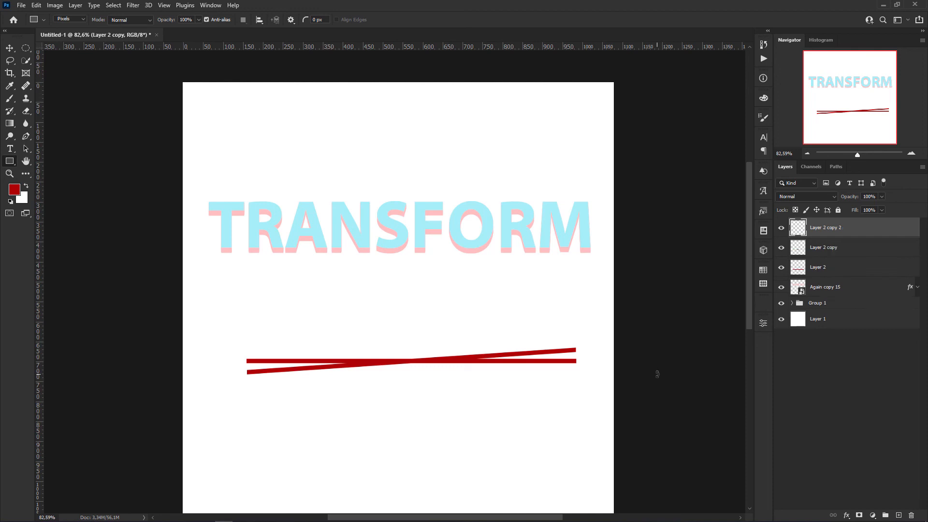
key(ctrl+alt+shift+t)
key(ctrl+alt+shift+t)
key(ctrl+alt+shift+t)
key(ctrl+alt+shift+t)
key(ctrl+alt+shift+t)
key(ctrl+alt+shift+t)
key(ctrl+alt+shift+t)
key(ctrl+alt+shift+t)
key(ctrl+alt+shift+t)
key(ctrl+alt+shift+t)
key(ctrl+alt+shift+t)
key(ctrl+alt+shift+t)
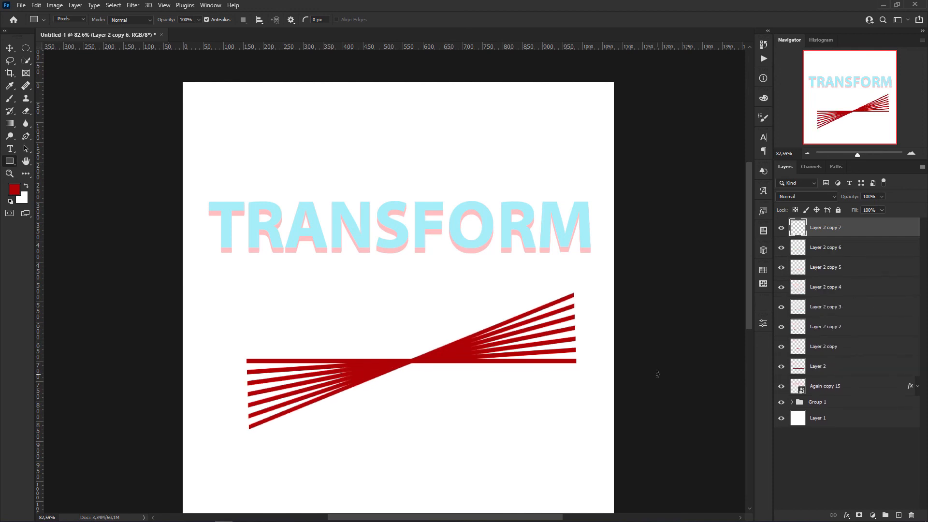
key(ctrl+alt+shift+t)
key(ctrl+alt+shift+t)
key(ctrl+alt+shift+t)
key(ctrl+alt+shift+t)
key(ctrl+alt+shift+t)
key(ctrl+alt+shift+t)
key(ctrl+alt+shift+t)
key(ctrl+alt+shift+t)
key(ctrl+alt+shift+t)
key(ctrl+alt+shift+t)
key(ctrl+alt+shift+t)
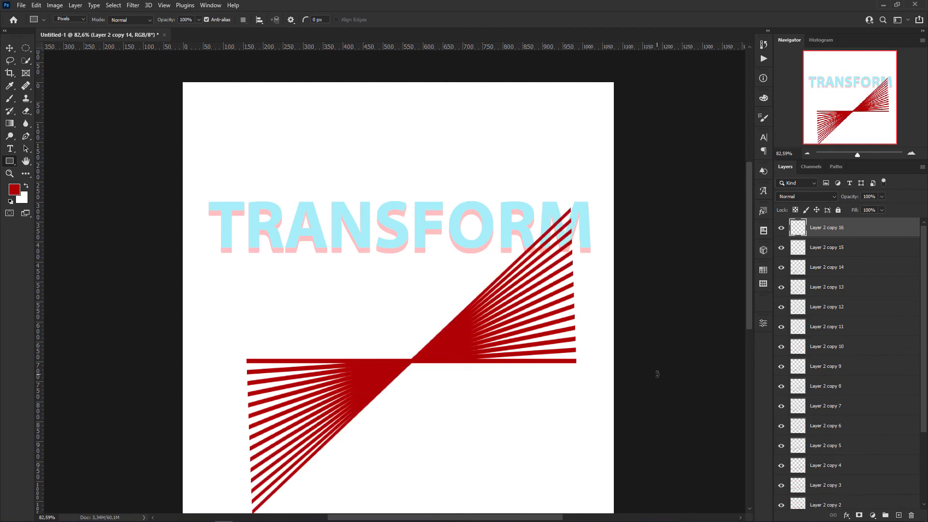
Step: Merge all the red bar layers, from Layer 2 copy 25 down to Layer 2, into one layer
scroll(570, 348, down, 1)
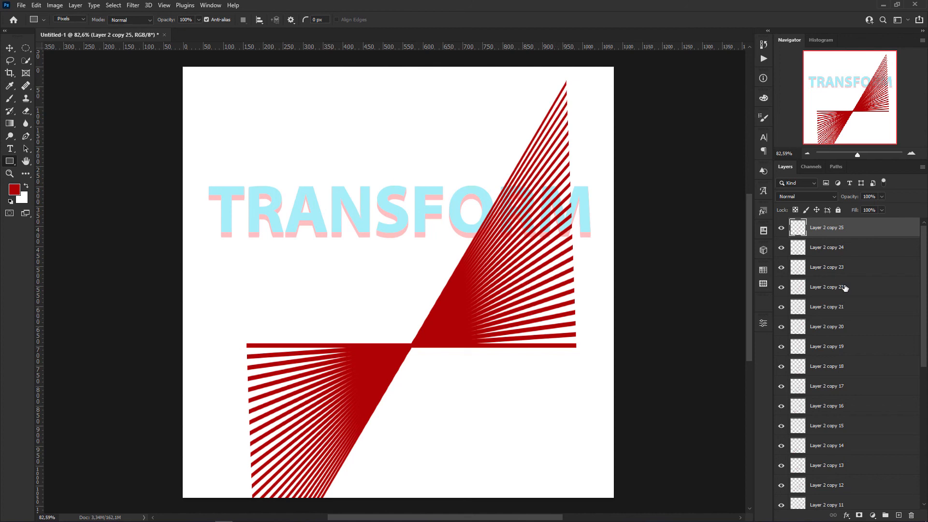
scroll(845, 287, down, 5)
scroll(845, 288, down, 2)
shift+click(825, 446)
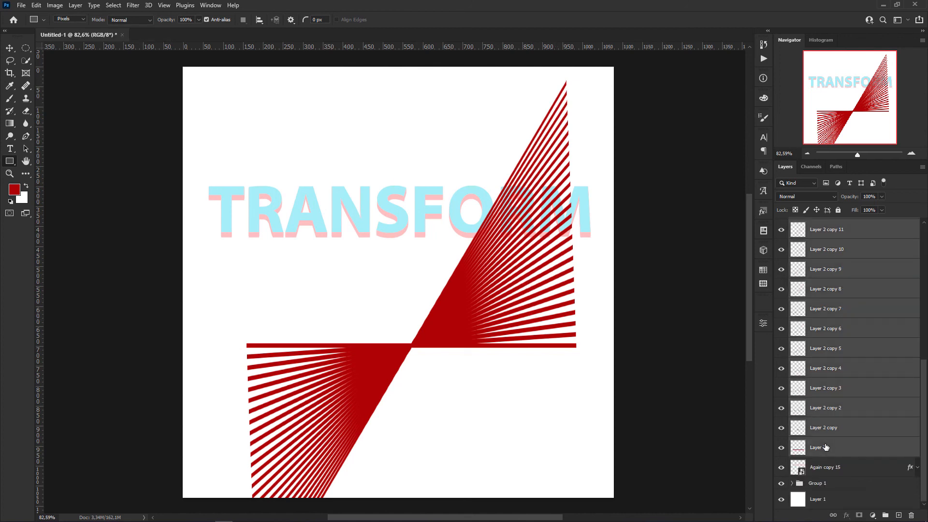
key(ctrl+e)
Step: Move the merged red fan up over the TRANSFORM text and place its layer between Group 1 and Layer 1
key(v)
drag(438, 303, 464, 202)
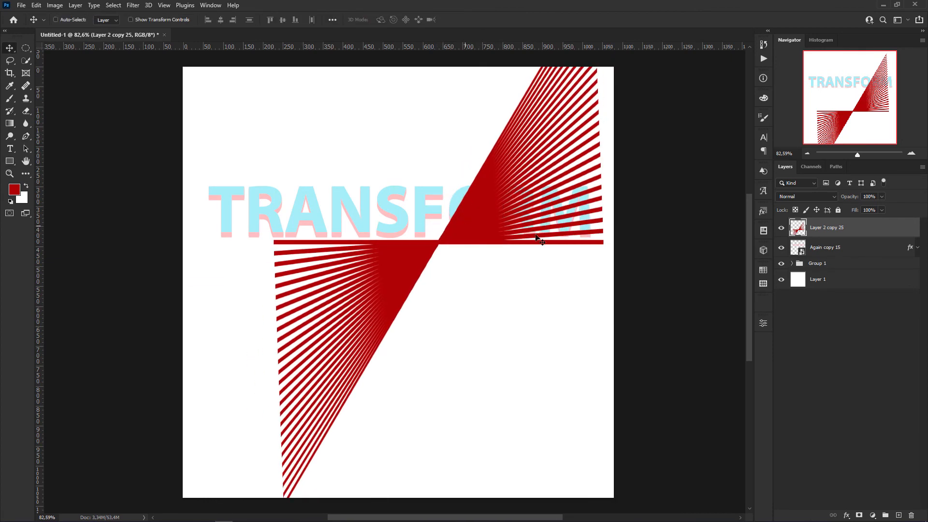
drag(853, 228, 852, 266)
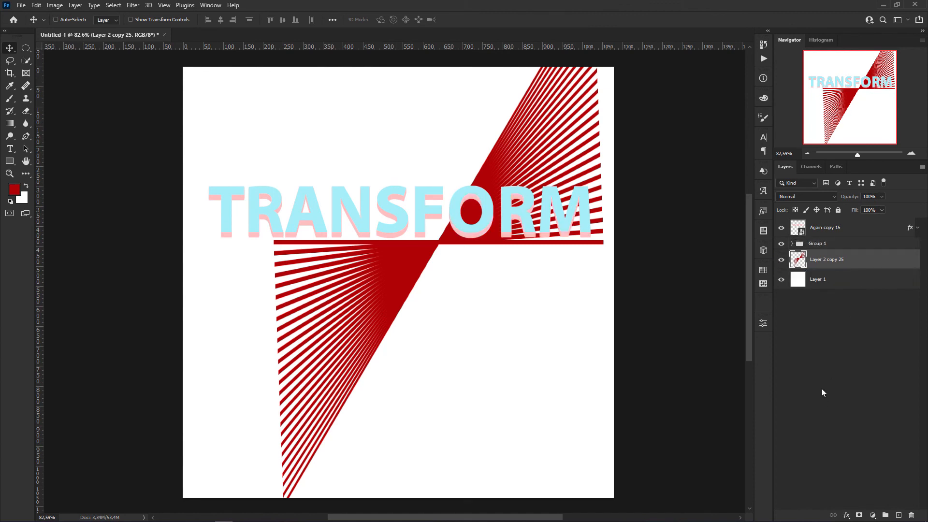
Step: Nudge the red fan layer about 50 px to the left behind the text
key(shift+Left)
key(shift+Left)
key(shift+Left)
key(shift+Left)
key(shift+Left)
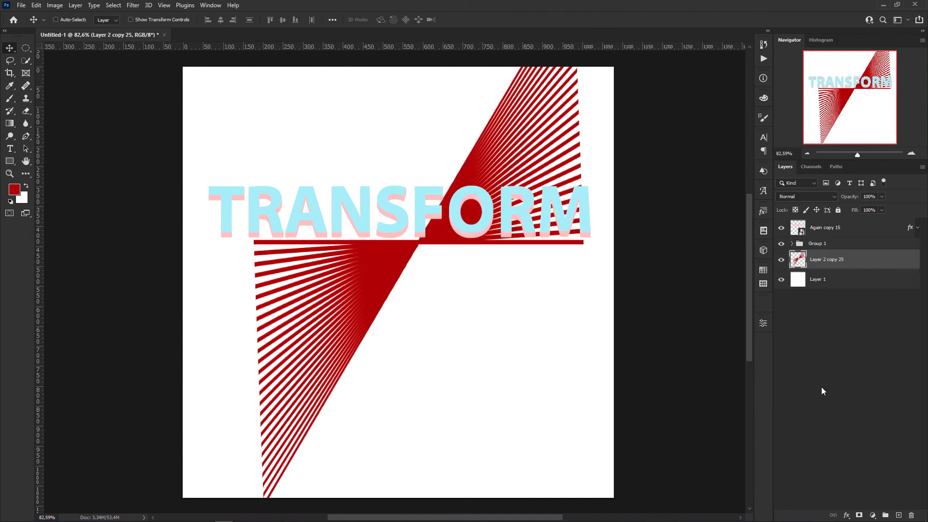